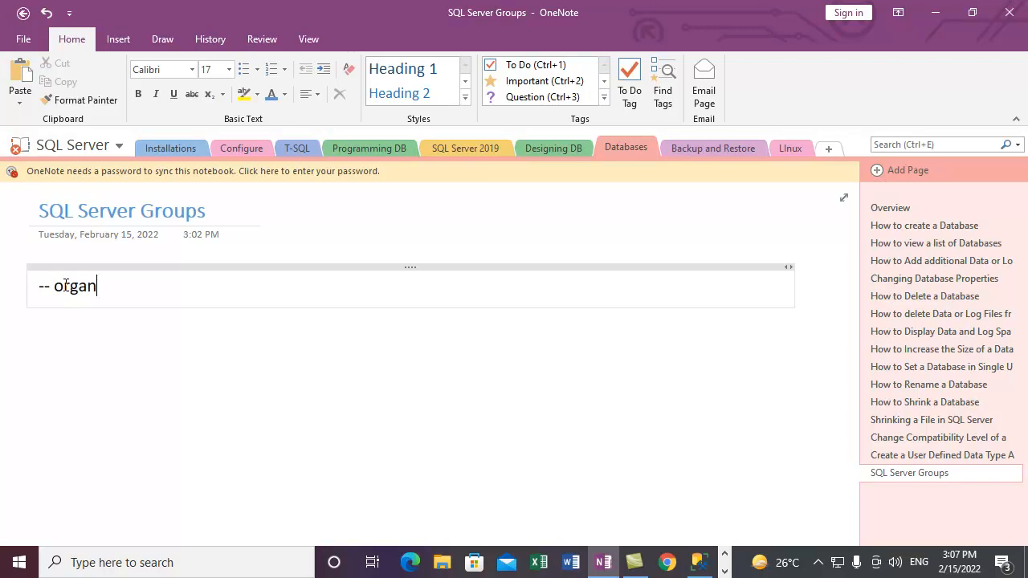
Complete the first note line as "organize sets of computers running SQL Servers." and start a second line with "--".
text(sets of computer )
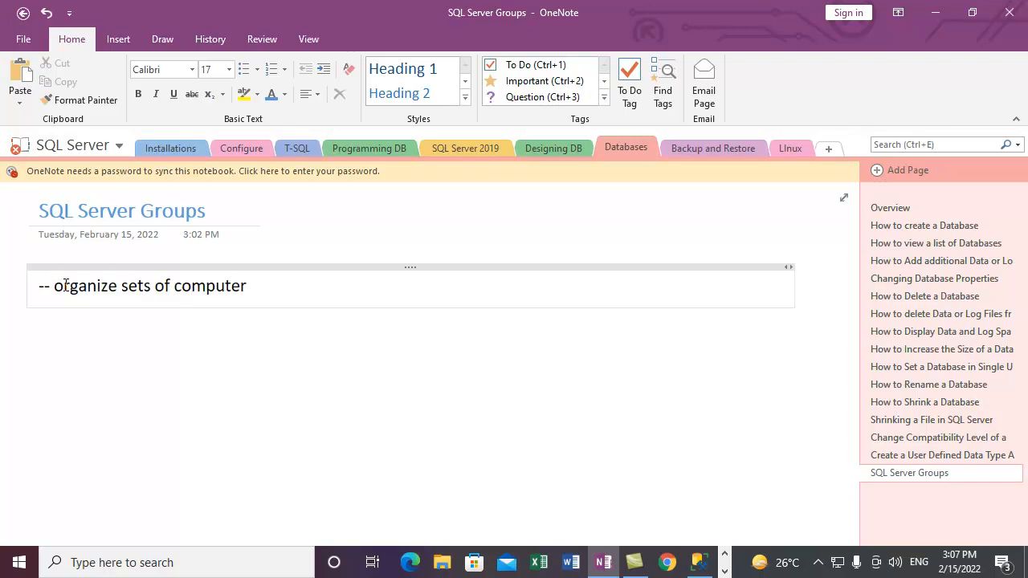
text(s running SQL )
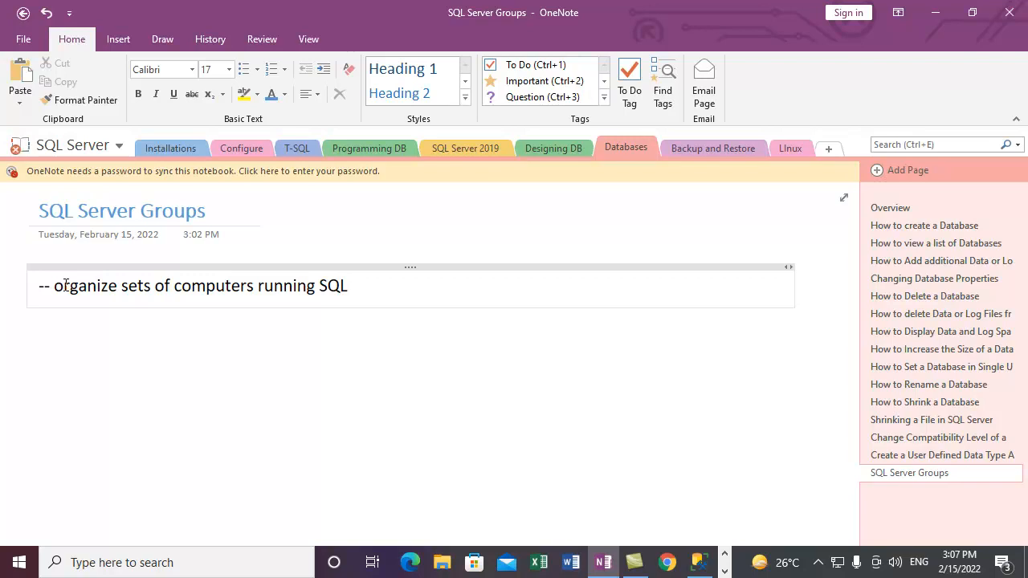
text(Servers.)
key(Return)
text(--)
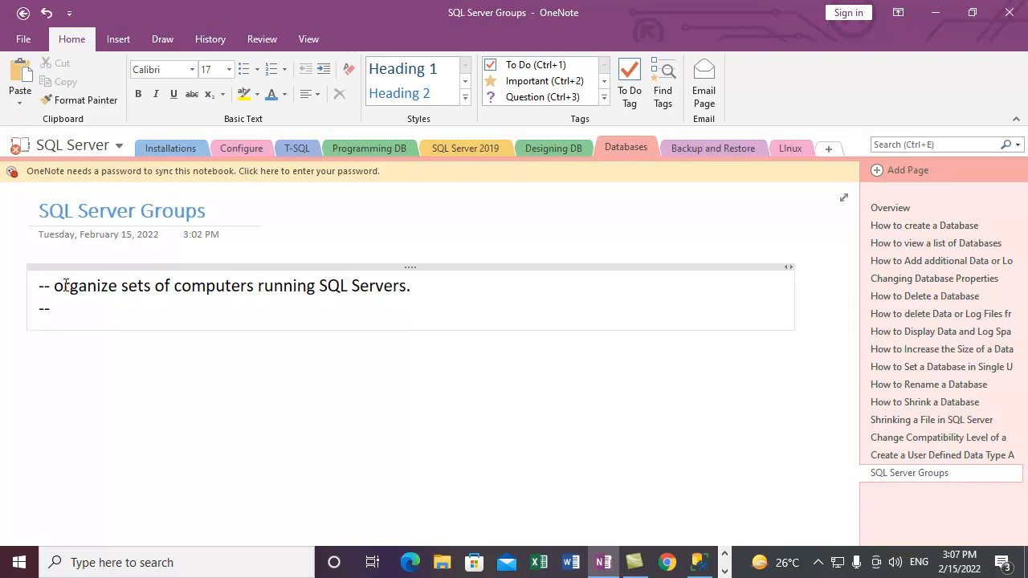
Write "We can organize these groups by Functions, Departs or any other criteria." as the second note line and start a third with "--".
text( We can organize )
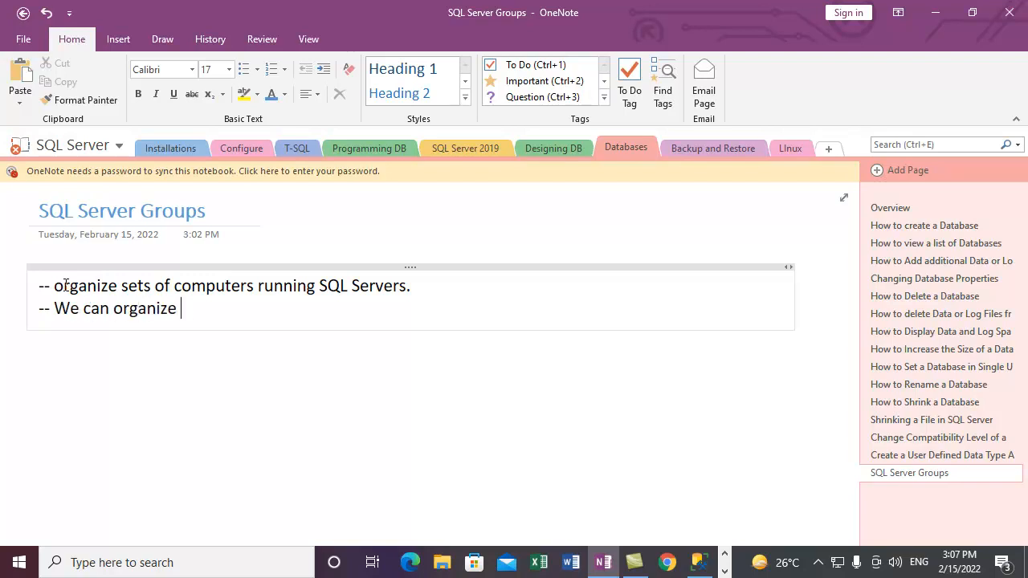
text(th ese groups by)
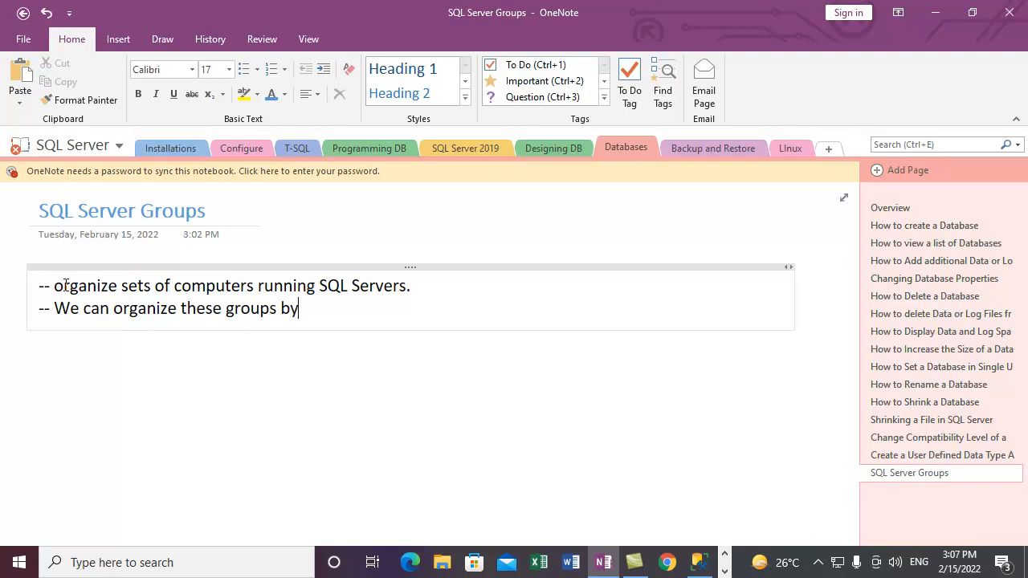
text( Functions, Depart)
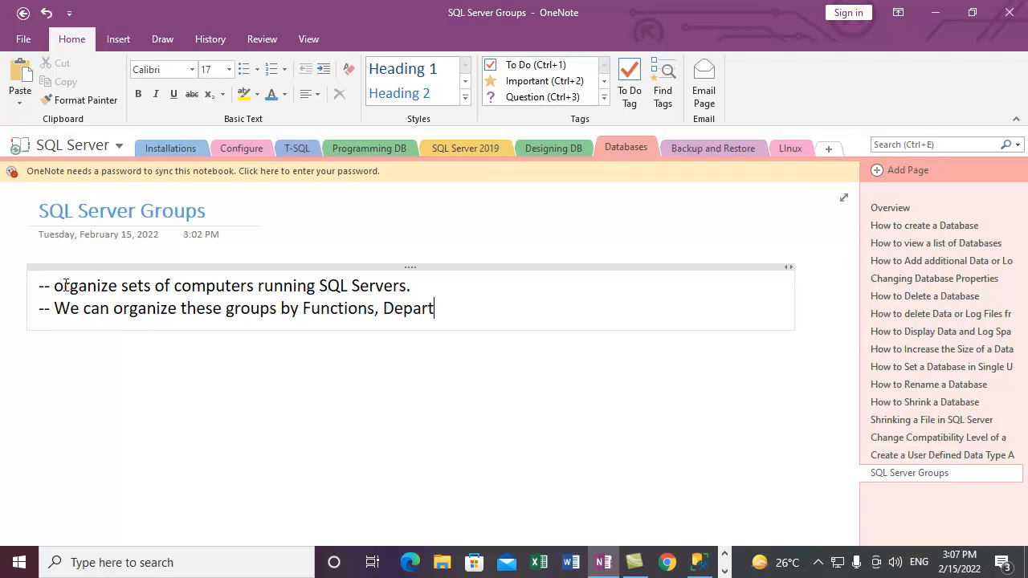
text(s or any other ceriter)
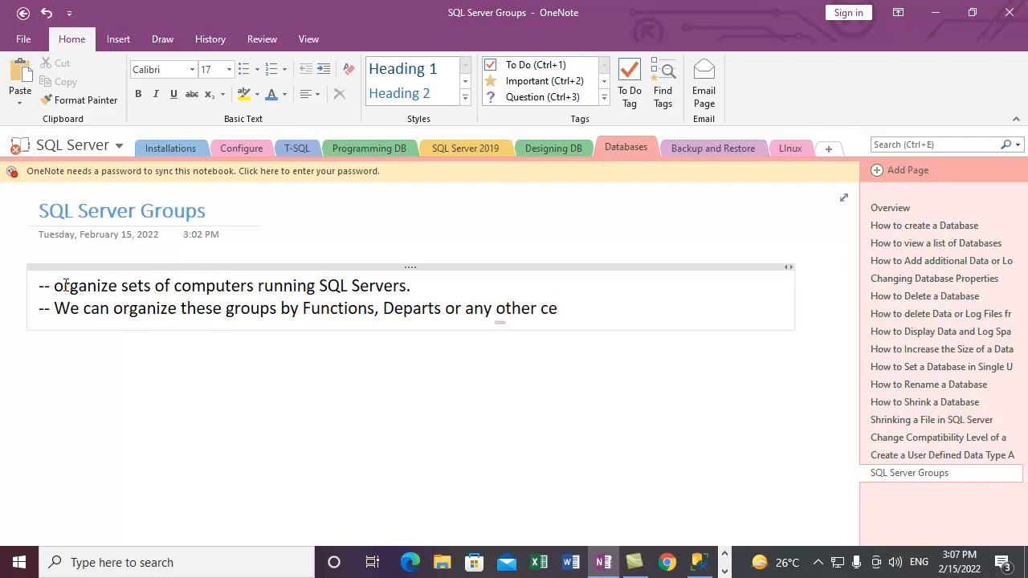
key(BackSpace)
key(BackSpace)
key(BackSpace)
key(BackSpace)
key(BackSpace)
key(BackSpace)
text(riteria.)
key(Return)
text(--)
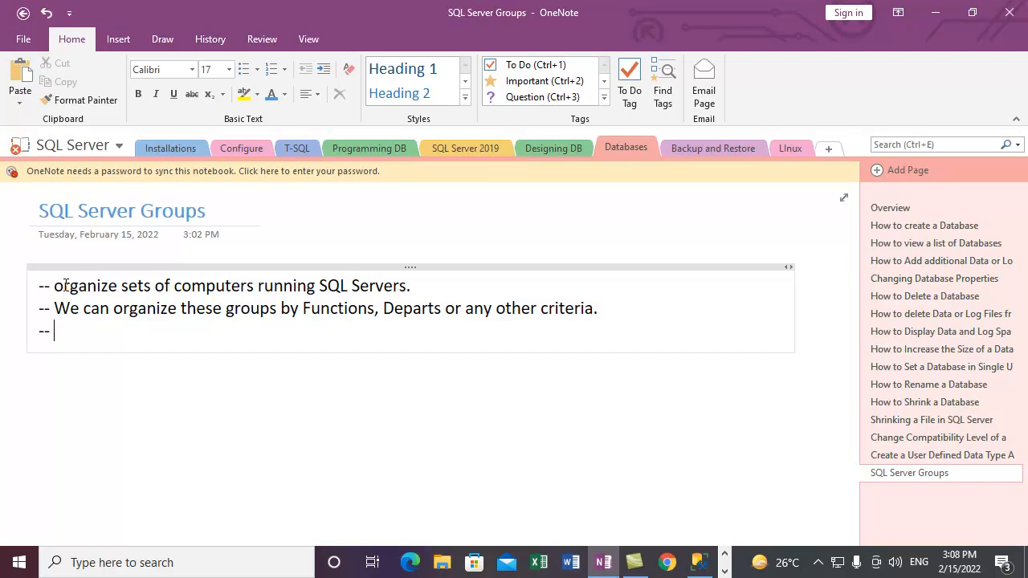
Write "We use Registered Servers View to create Server Groups." as the third note line and start a fourth with "--".
text(Registered)
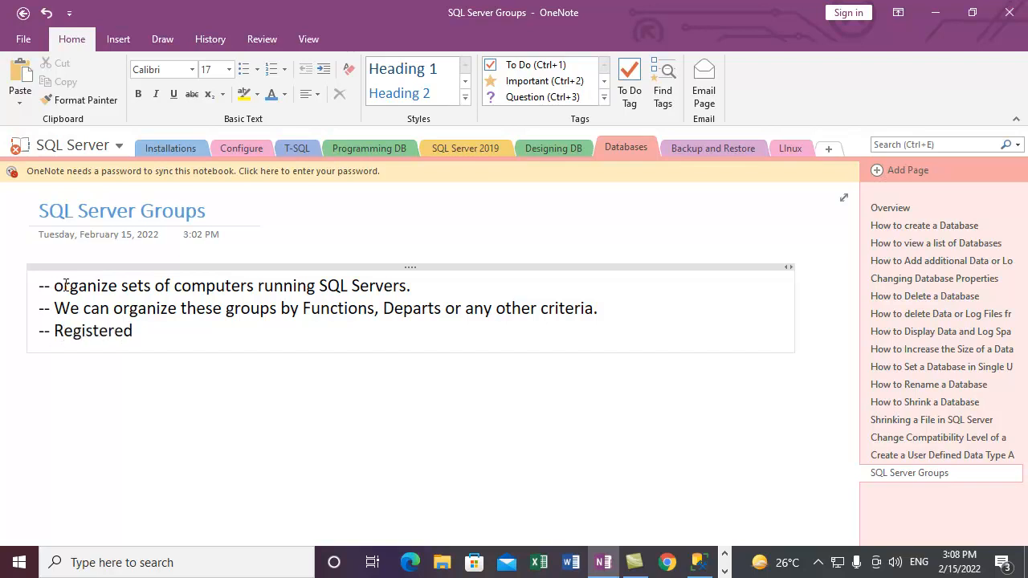
key(ctrl+BackSpace)
text(We)
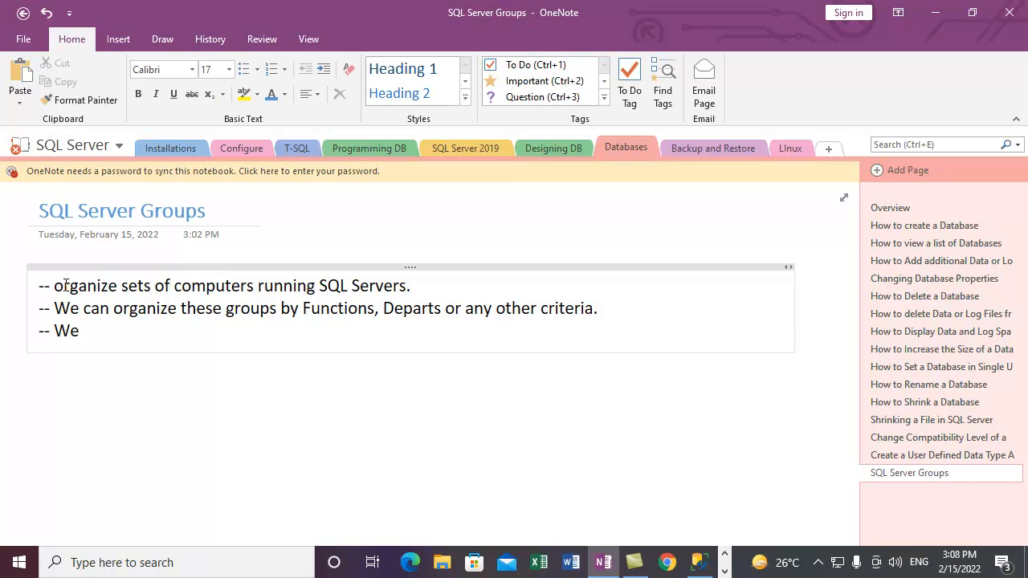
text( use Registered Servers V)
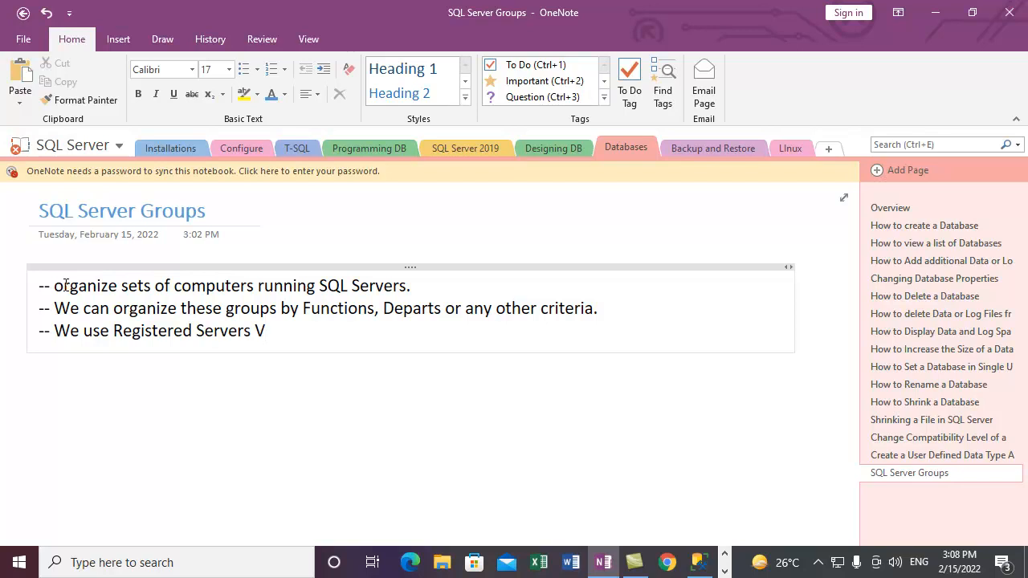
text(iew to create)
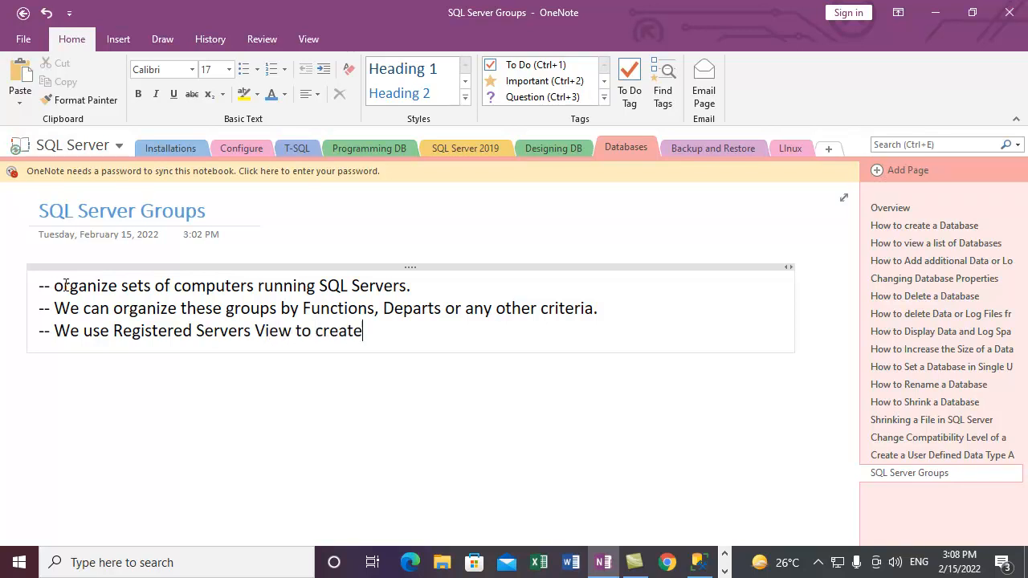
text( Group)
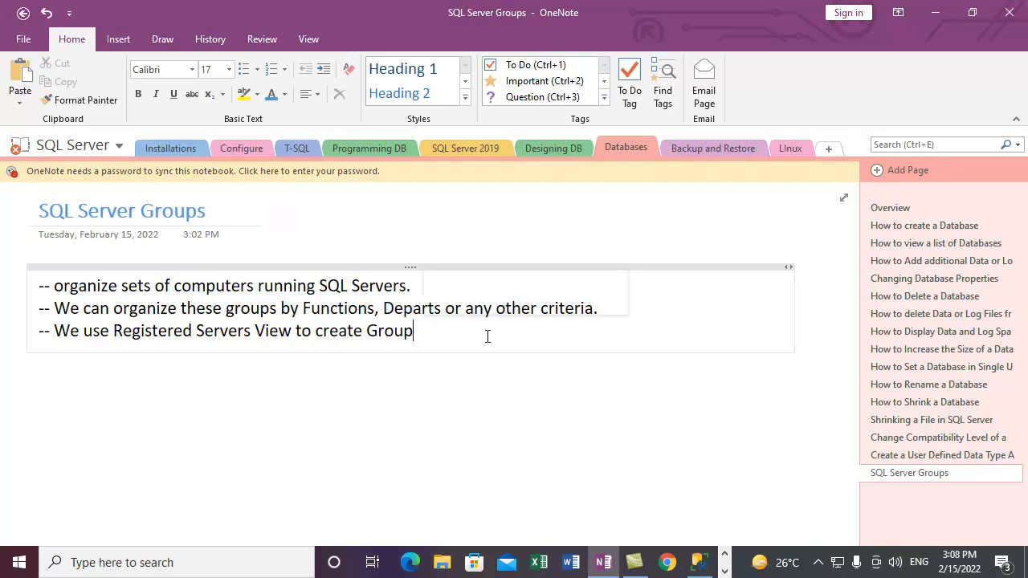
key(BackSpace)
key(BackSpace)
key(BackSpace)
key(BackSpace)
key(BackSpace)
text(Srver)
key(shift+Up)
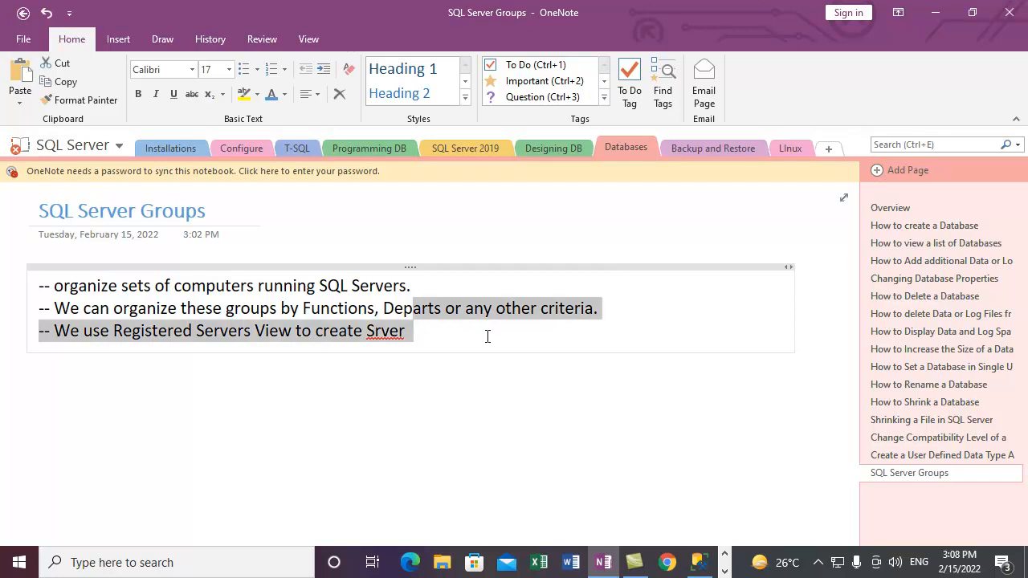
click(488, 336)
key(BackSpace)
key(BackSpace)
key(BackSpace)
key(BackSpace)
key(BackSpace)
key(BackSpace)
text(Server G)
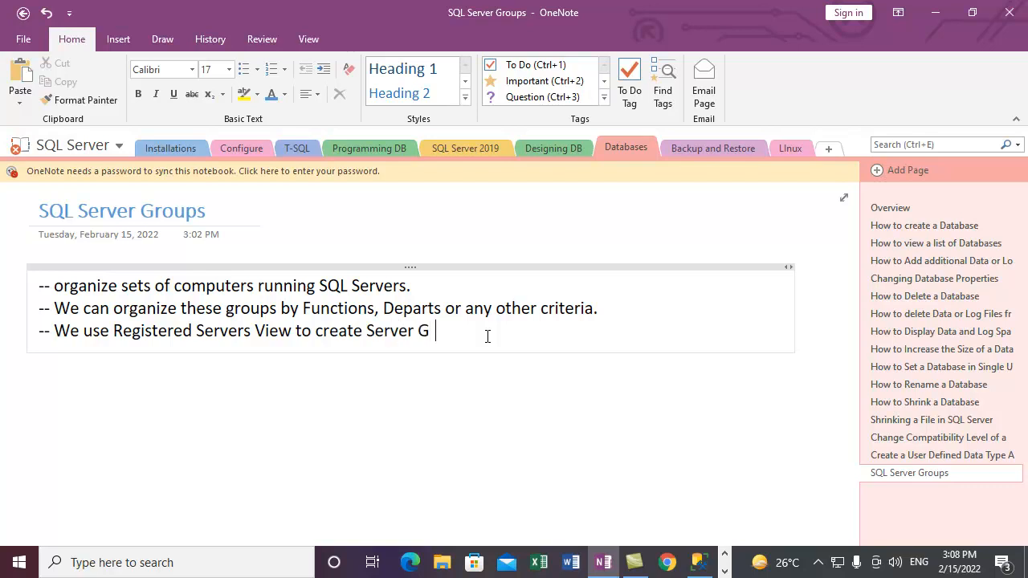
key(BackSpace)
text(roups.)
key(Return)
text(--)
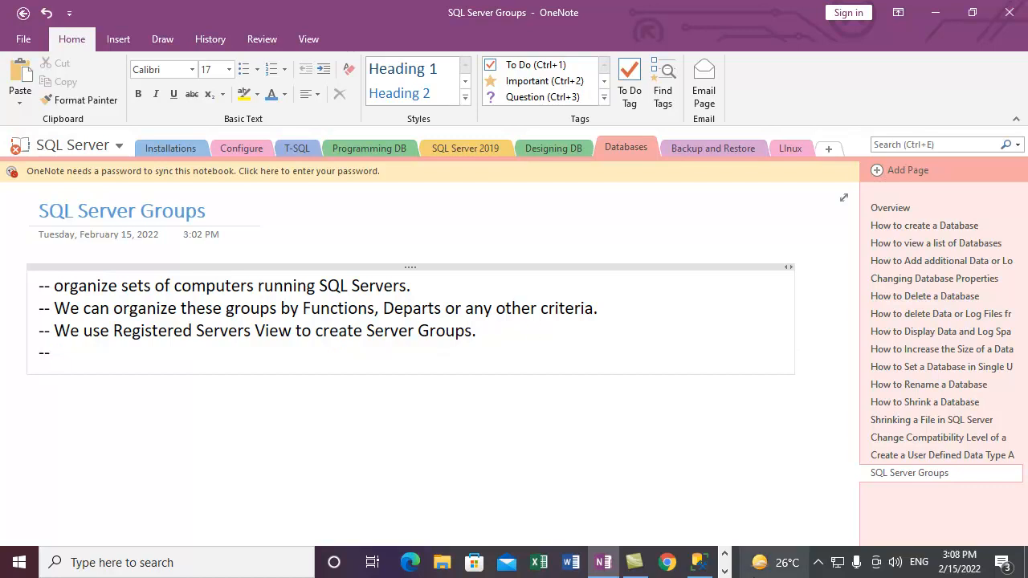
Switch to SQL Server Management Studio and look through the Registered Servers types, ending on Database Engine.
click(699, 562)
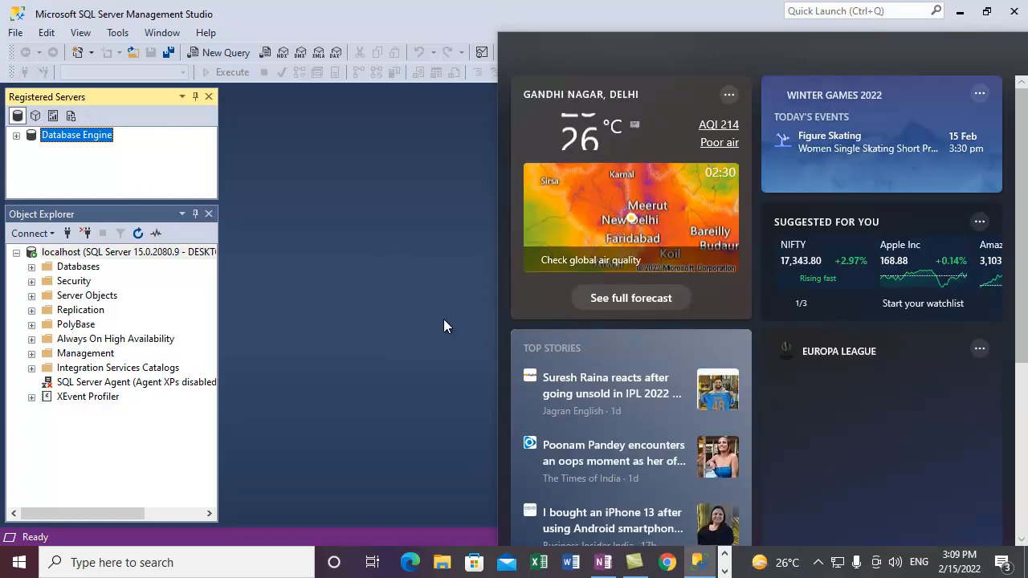
click(410, 403)
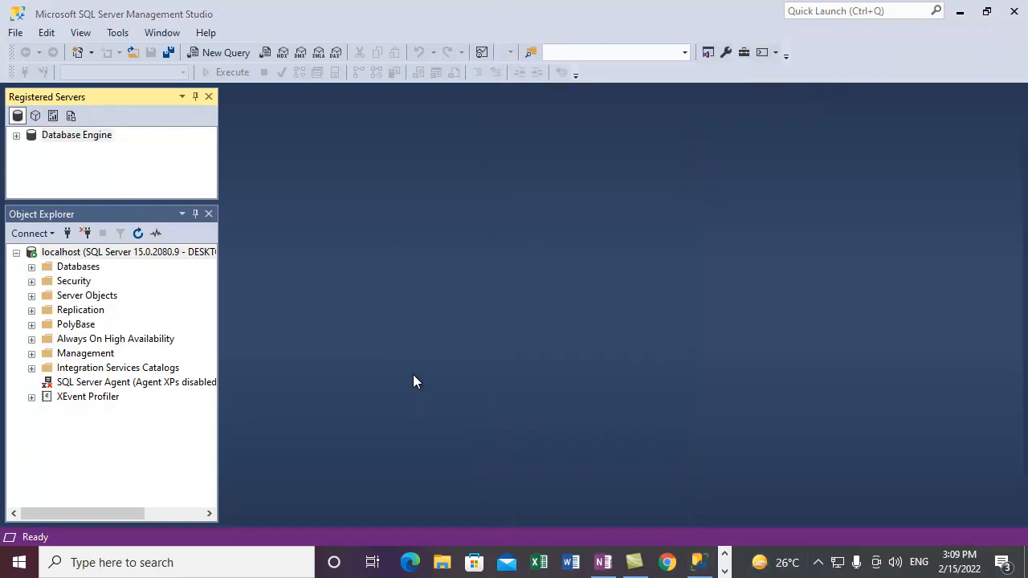
click(35, 115)
click(52, 116)
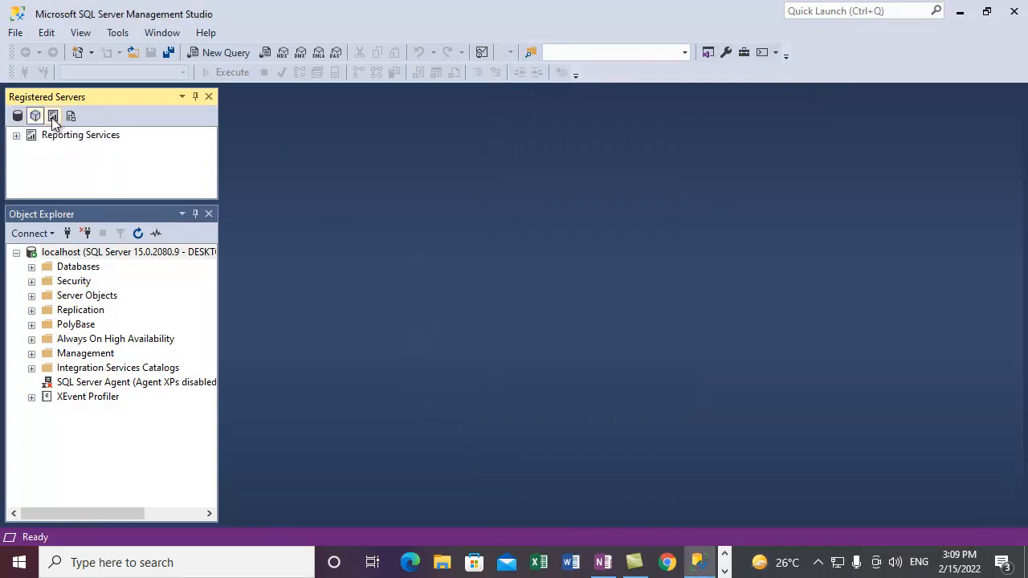
click(71, 117)
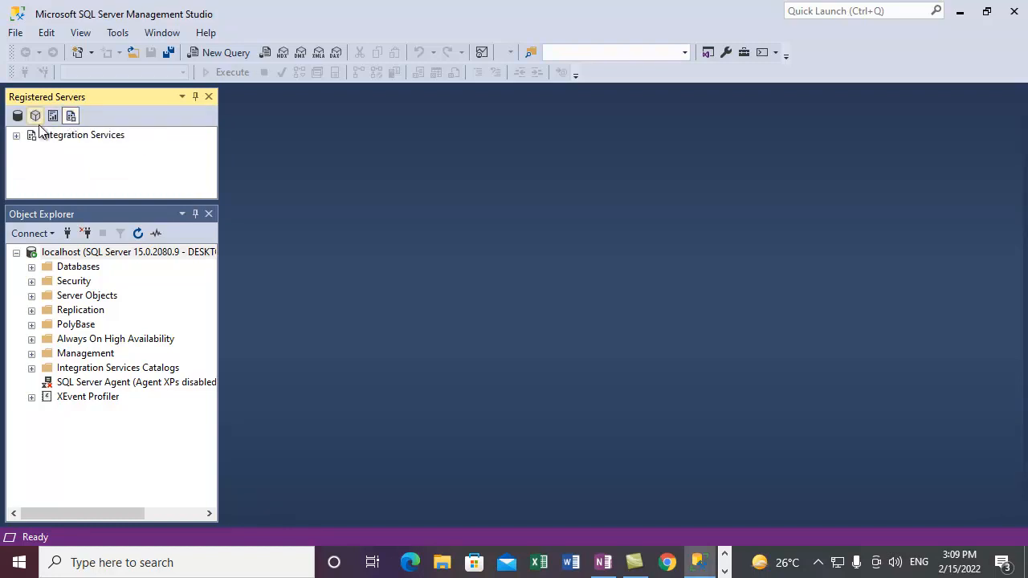
click(18, 117)
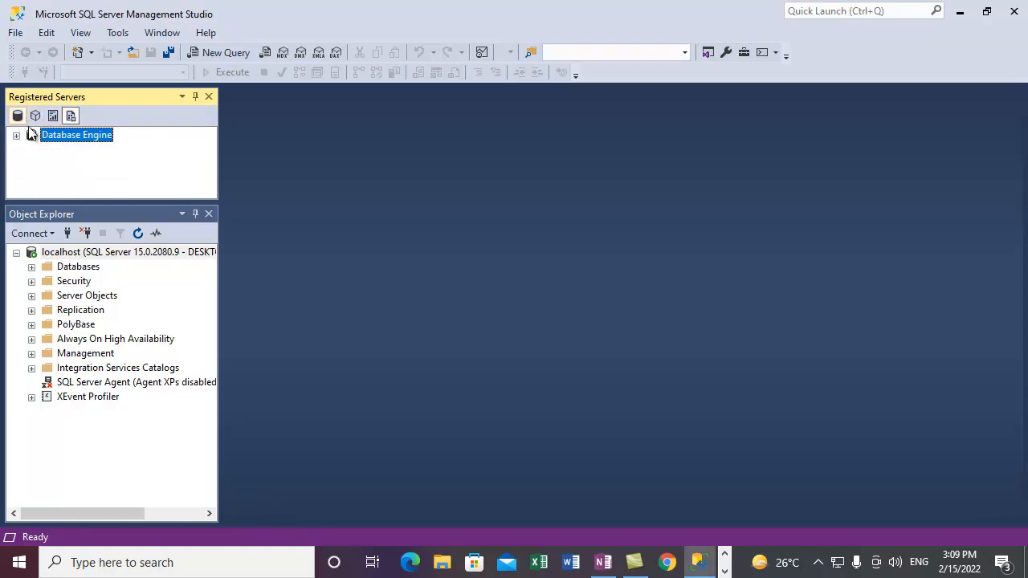
Expand Database Engine and Local Server Groups in Registered Servers, and select Local Server Groups.
click(16, 136)
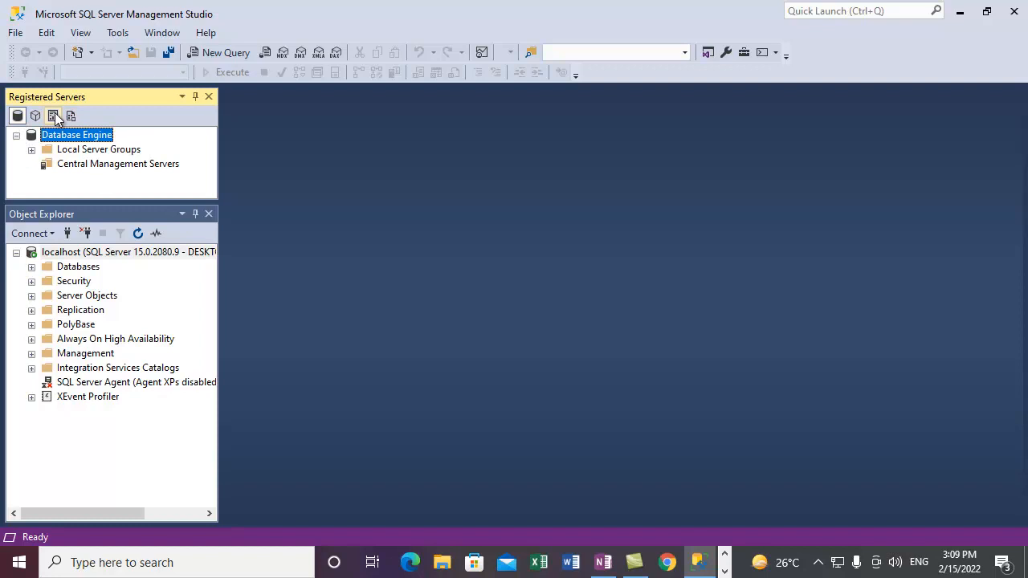
click(31, 150)
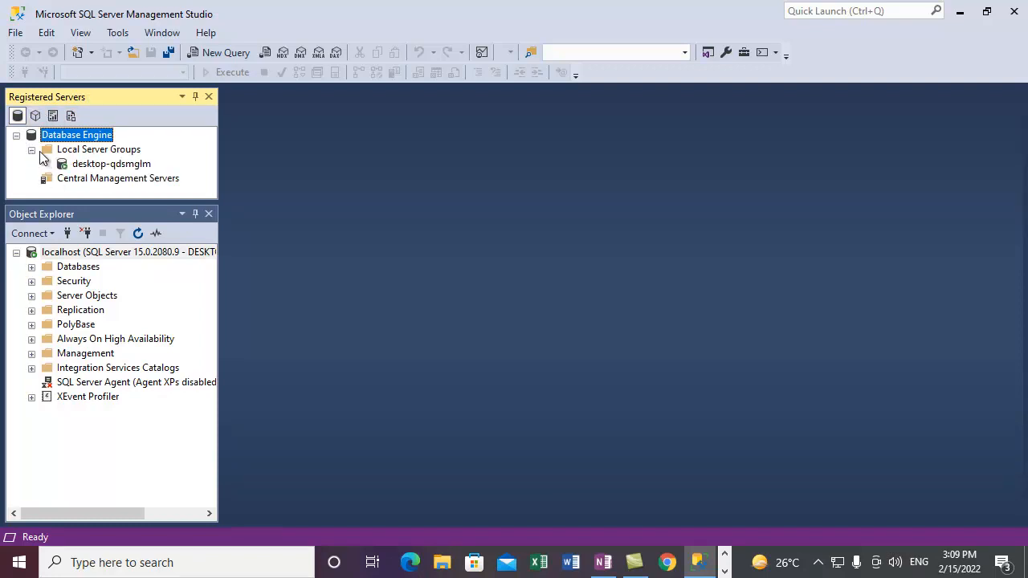
click(109, 150)
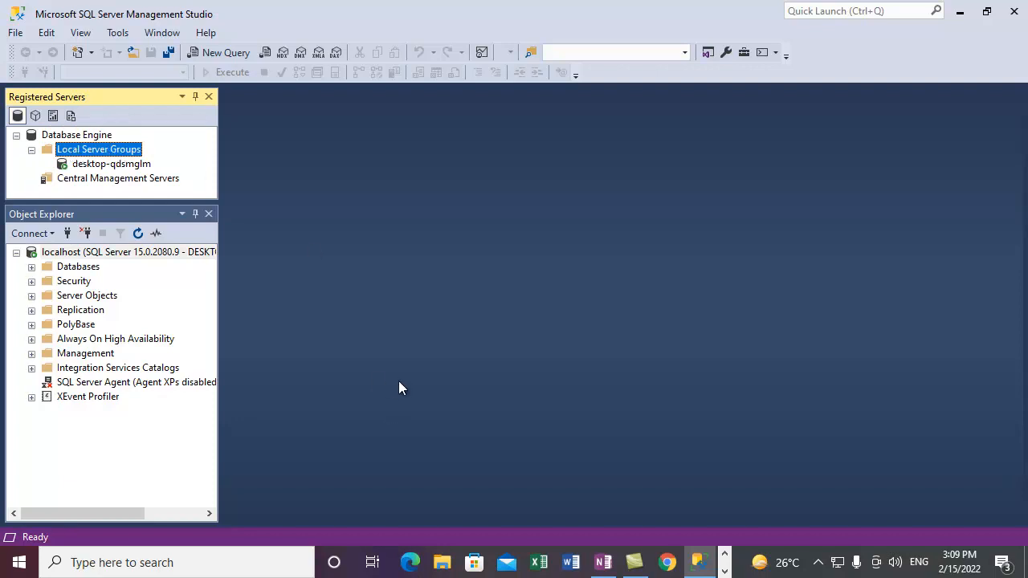
click(724, 571)
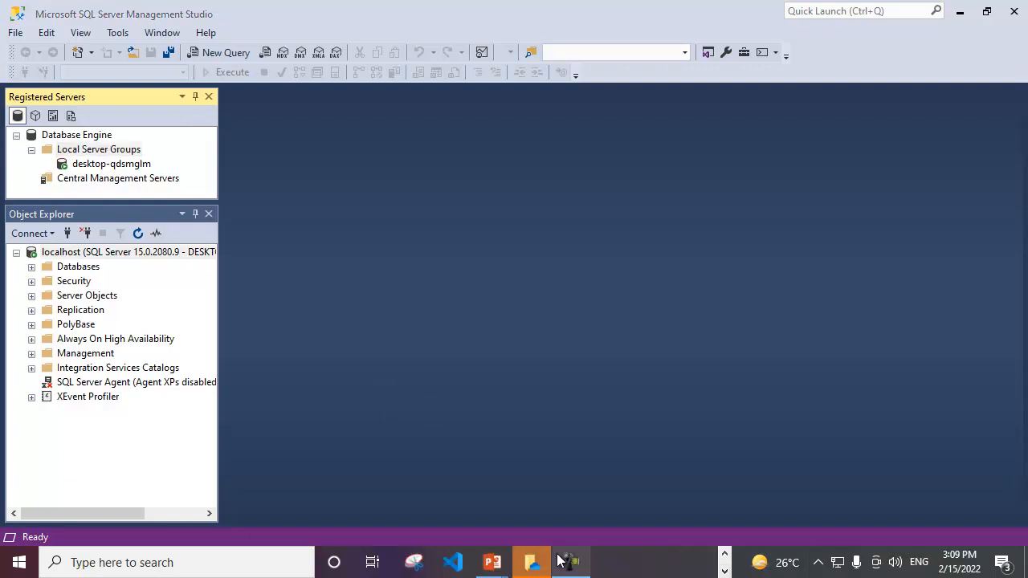
click(571, 562)
click(951, 490)
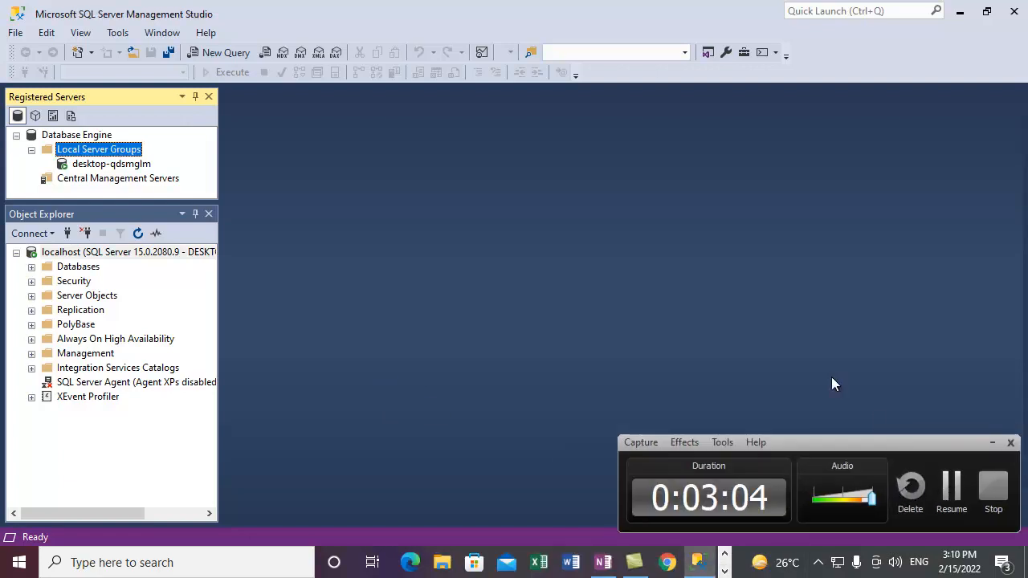
Review the Analysis, Reporting and Integration Services server types, return to Database Engine, and make the Registered Servers pane taller.
click(35, 116)
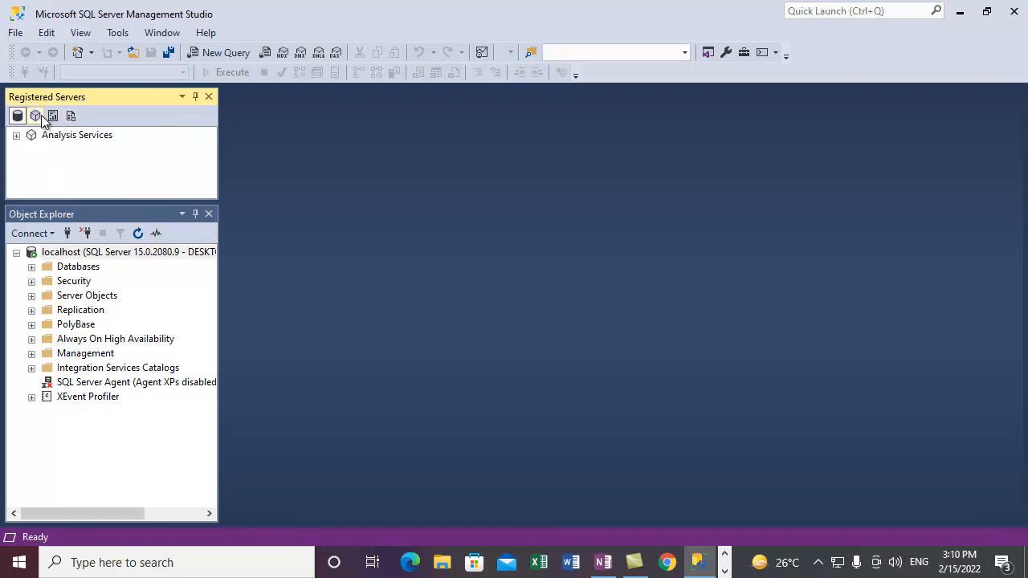
click(53, 116)
click(71, 116)
click(17, 115)
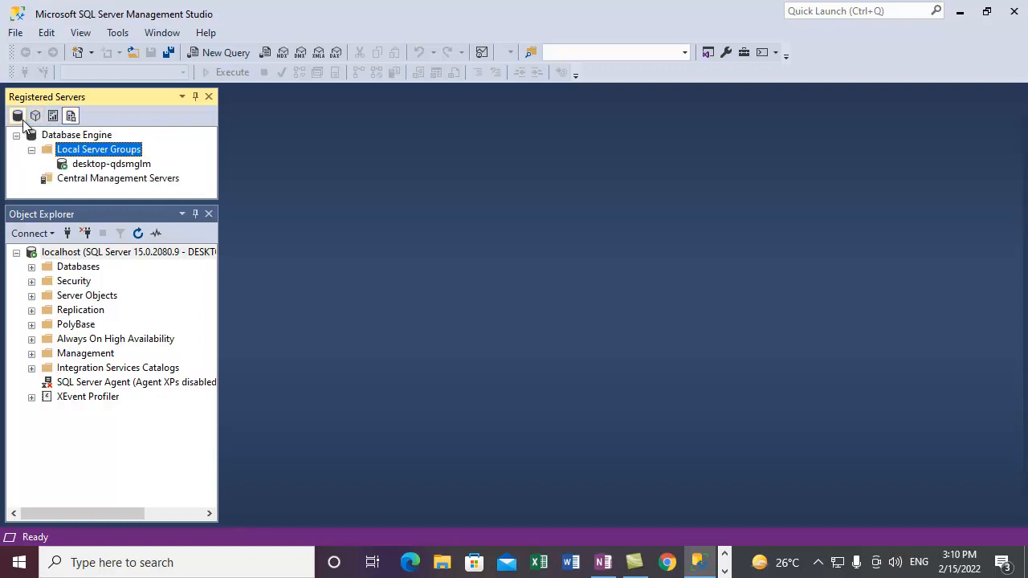
drag(120, 205, 114, 273)
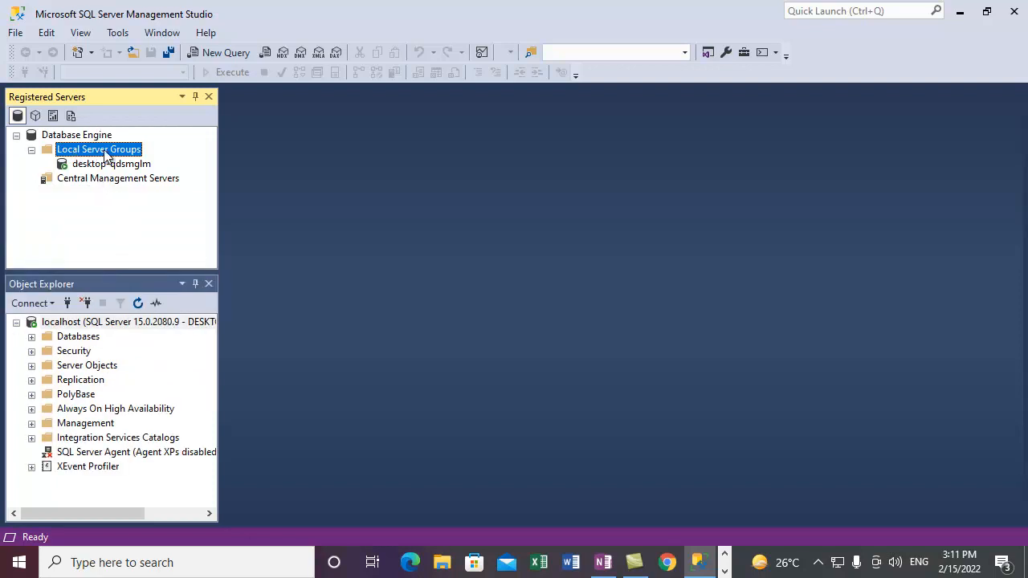
click(725, 570)
click(570, 562)
click(952, 487)
Create a server group named Support under Local Server Groups with the description "SQL Servers used by our Support Group".
right_click(90, 155)
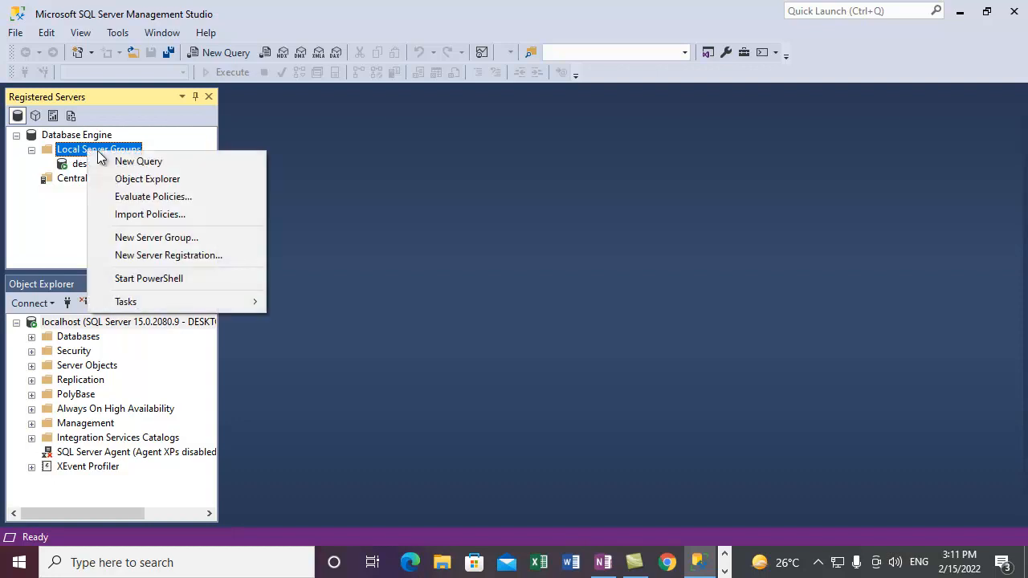
click(145, 240)
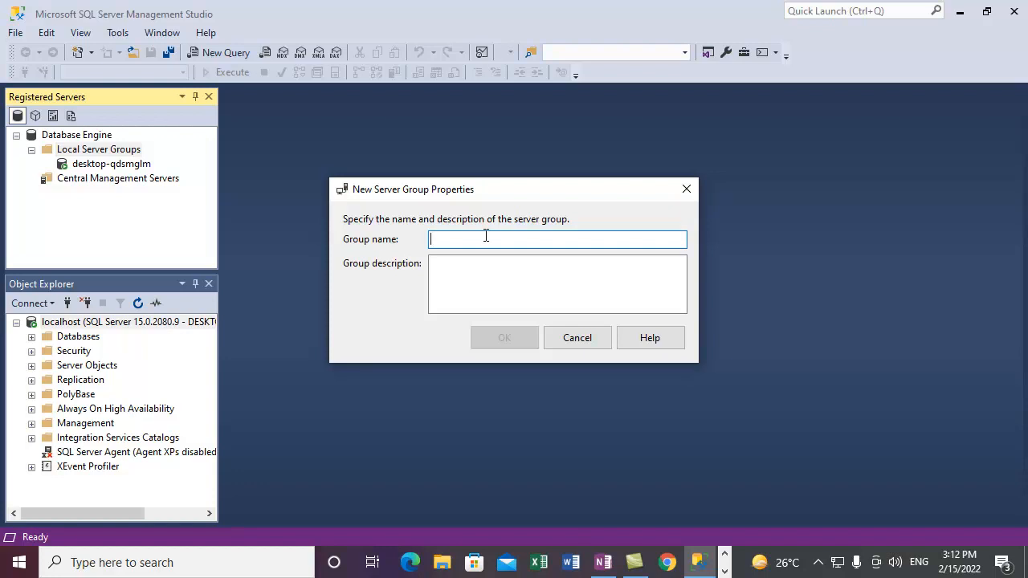
text(Supp)
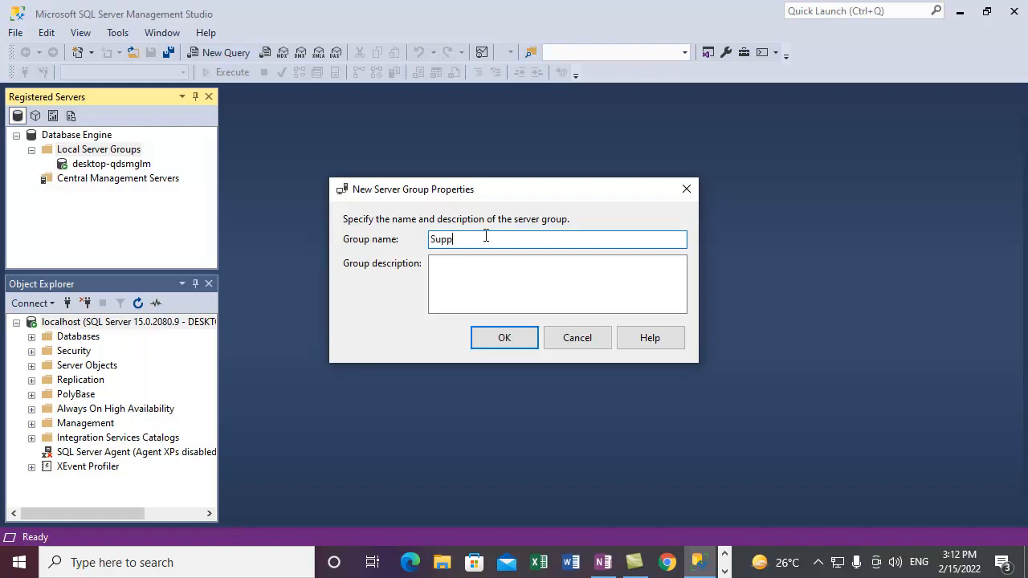
text(ort)
click(460, 274)
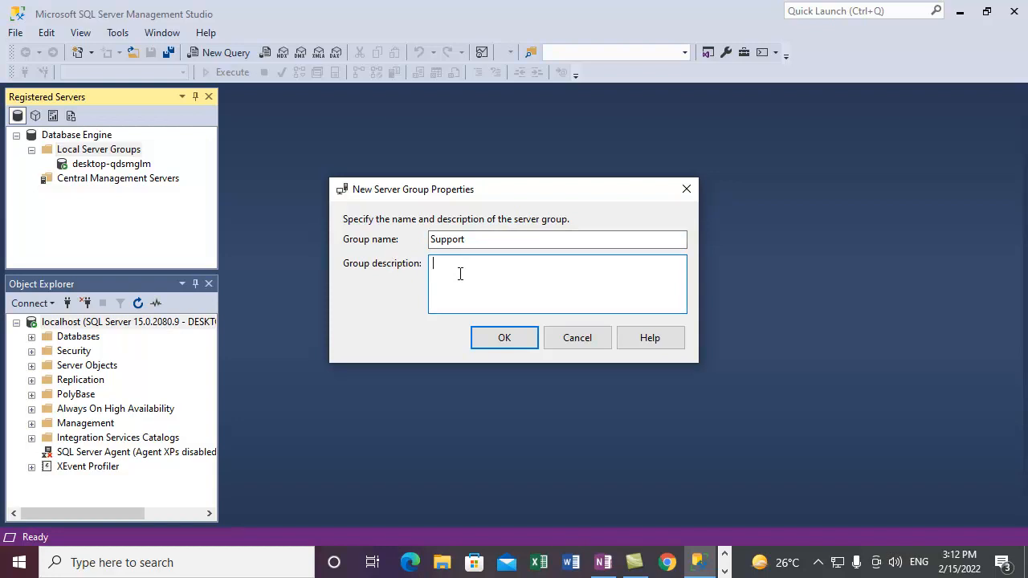
text(SQL Servers used by our Support Group)
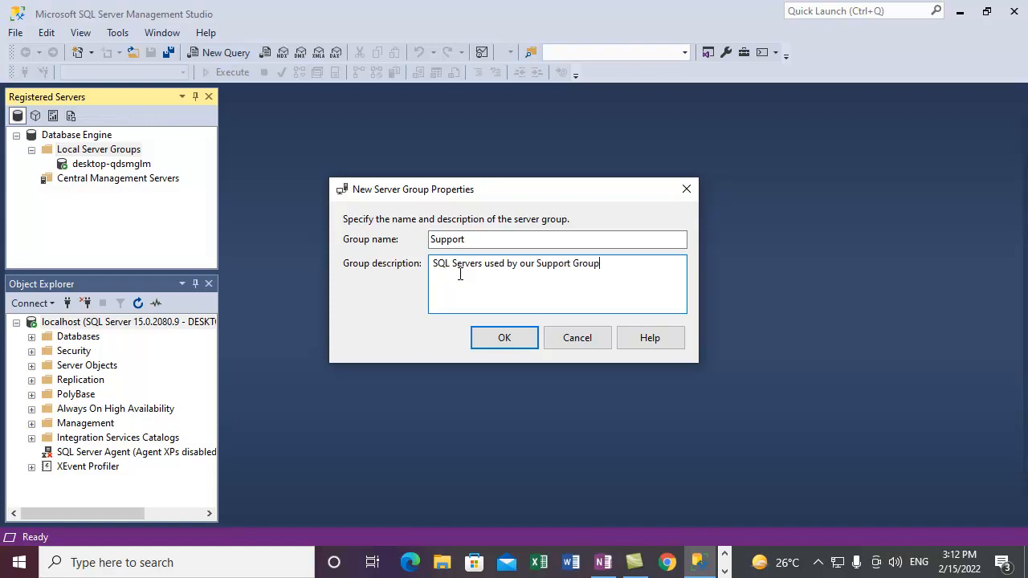
click(504, 339)
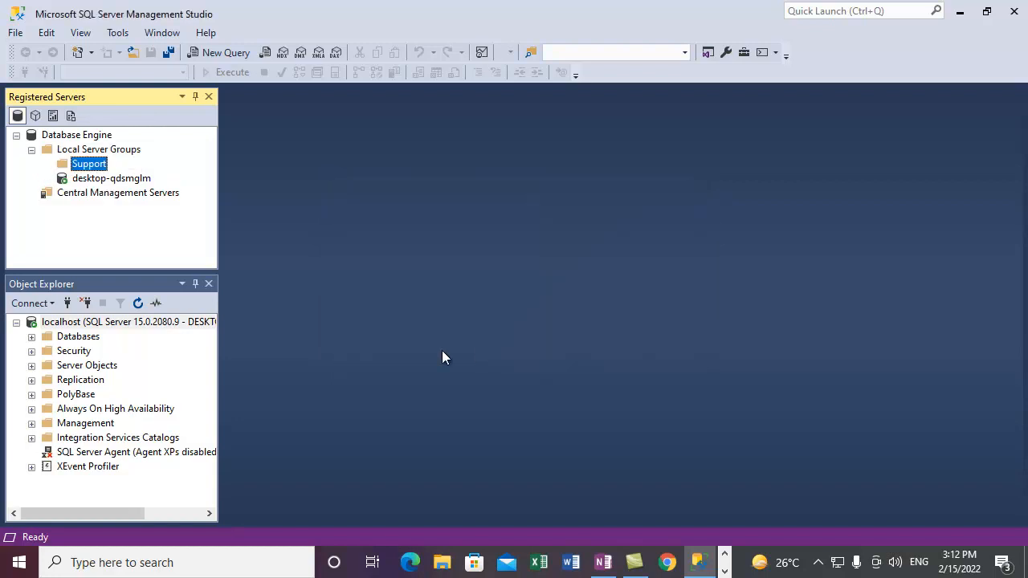
Move the desktop-qdsmglm server registration from Local Server Groups into the Support group.
click(106, 178)
click(101, 165)
right_click(92, 181)
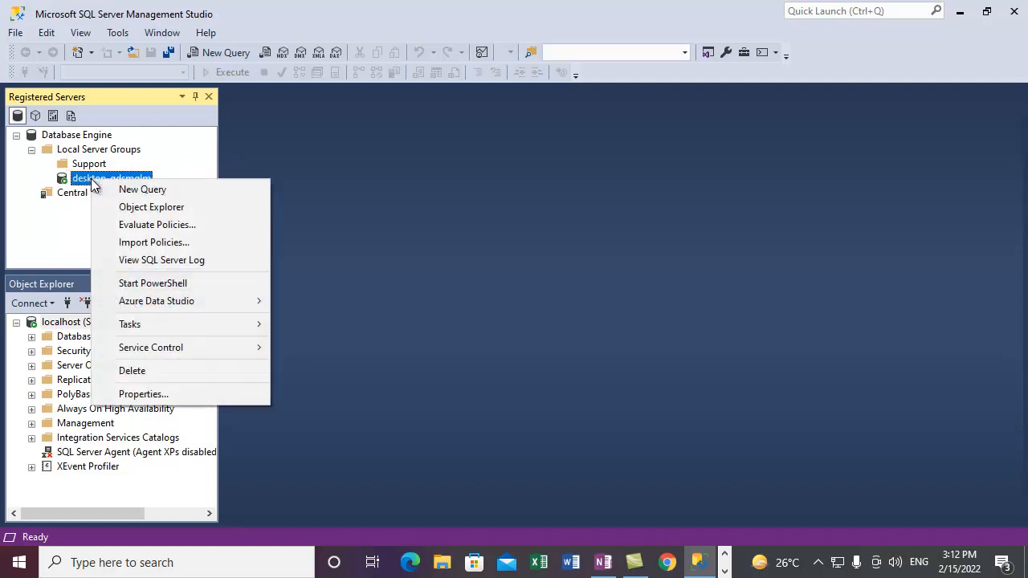
mouse_move(247, 331)
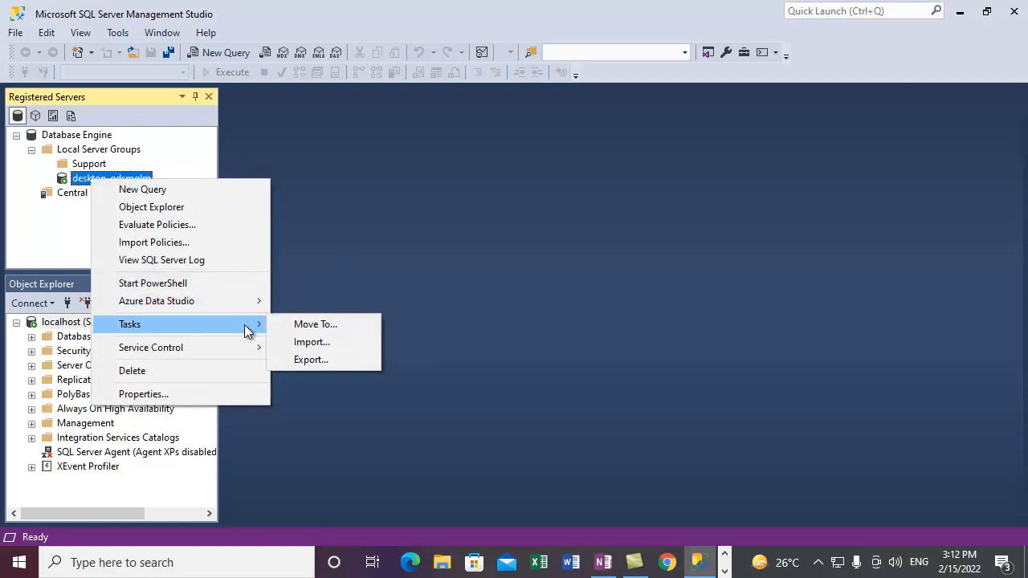
click(327, 323)
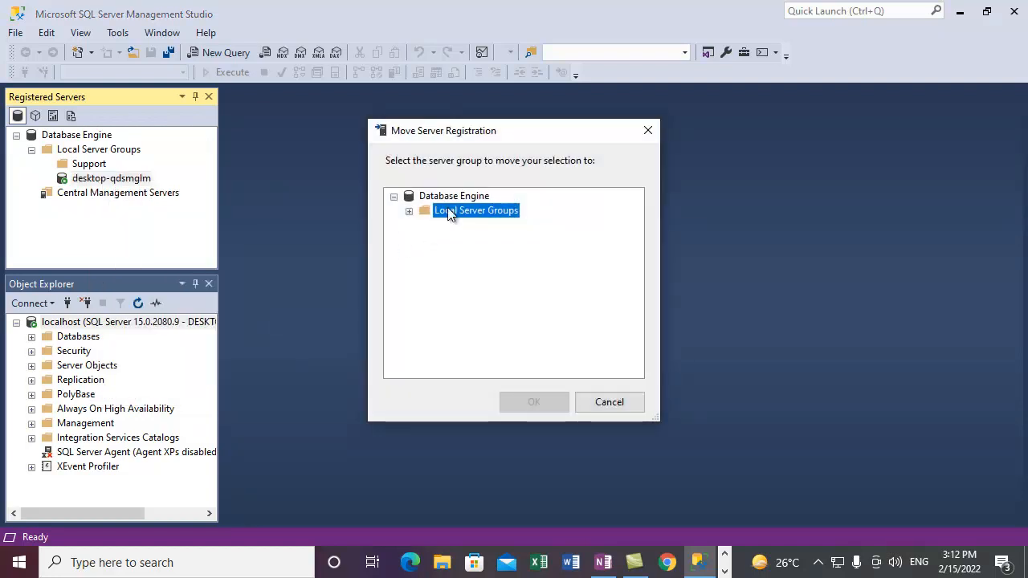
click(409, 212)
click(468, 226)
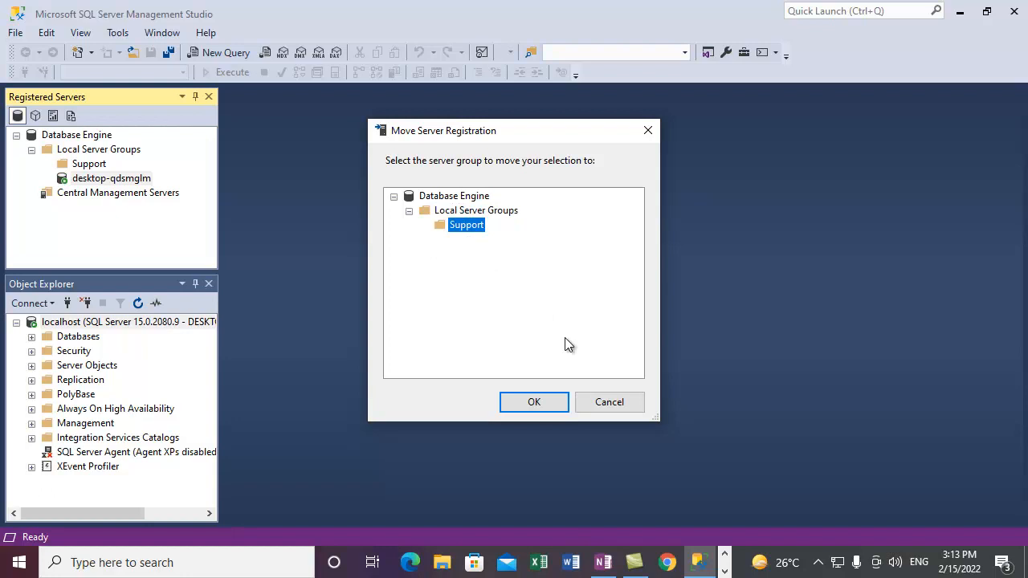
click(534, 402)
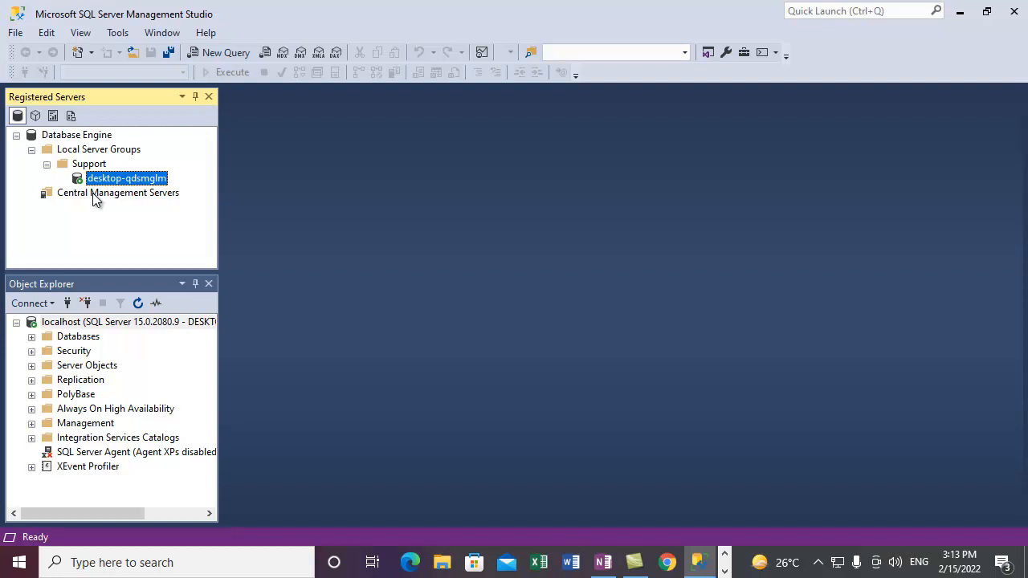
click(725, 570)
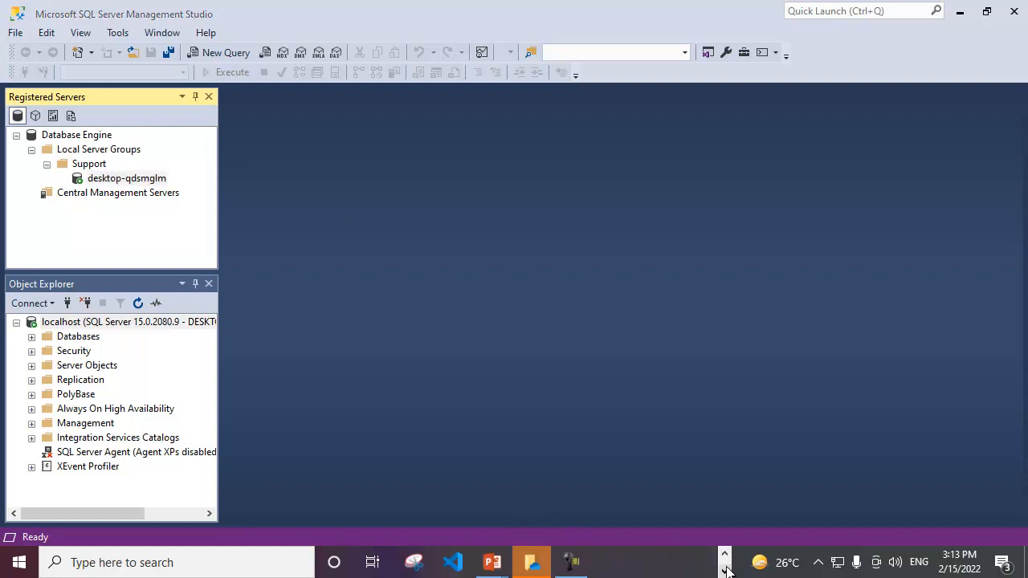
click(572, 562)
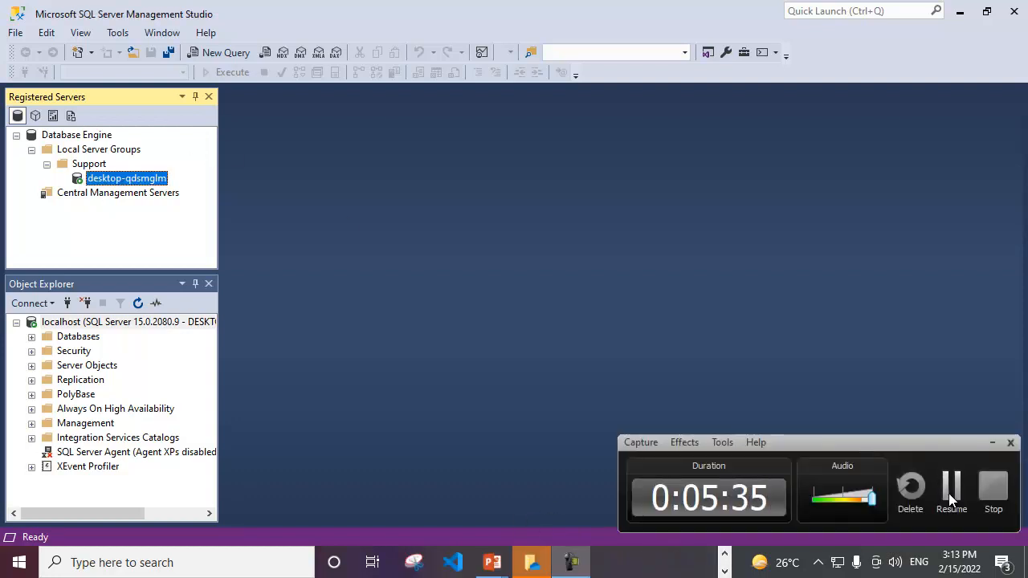
click(951, 500)
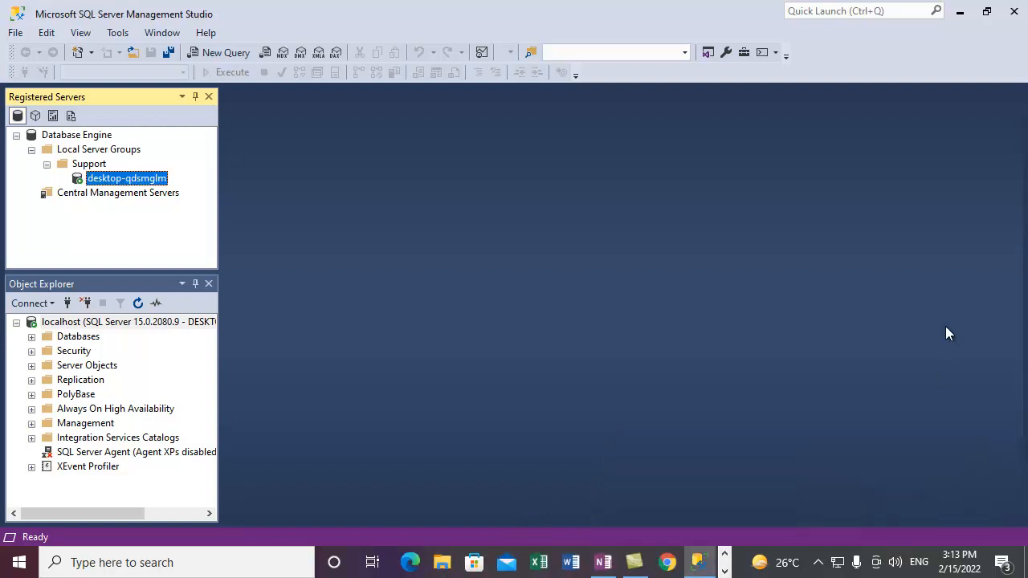
right_click(93, 164)
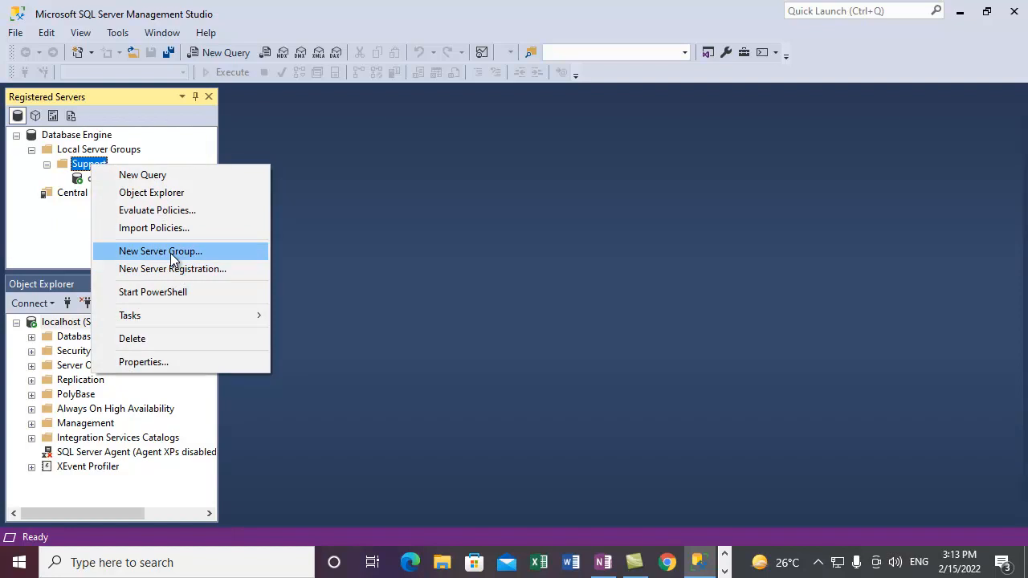
click(472, 268)
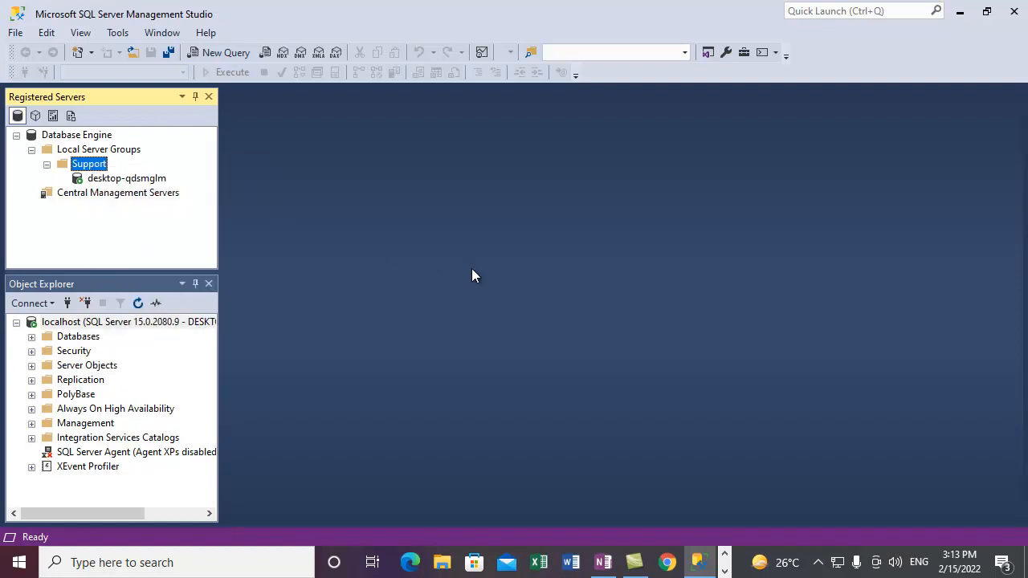
click(725, 571)
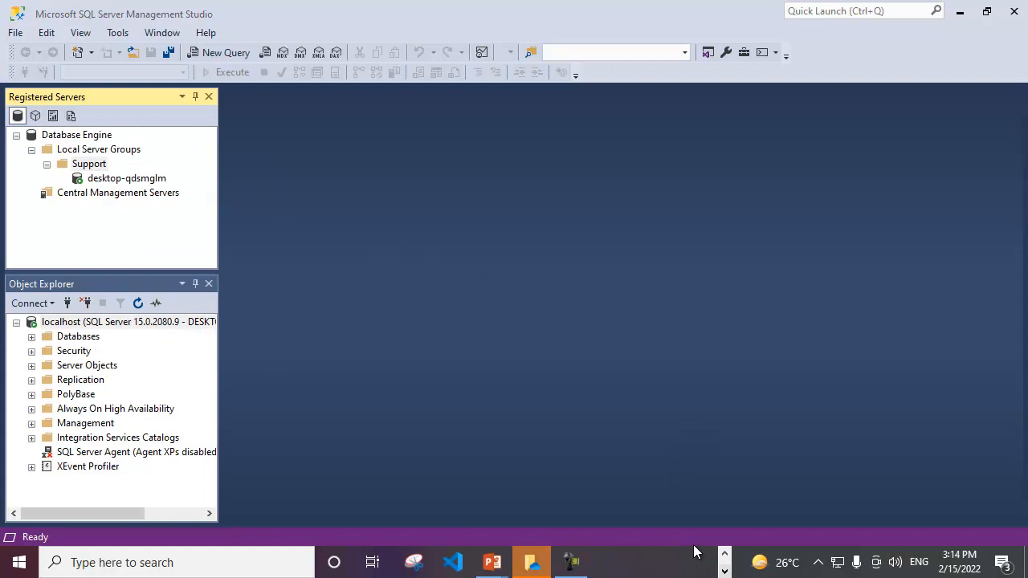
click(570, 562)
click(952, 495)
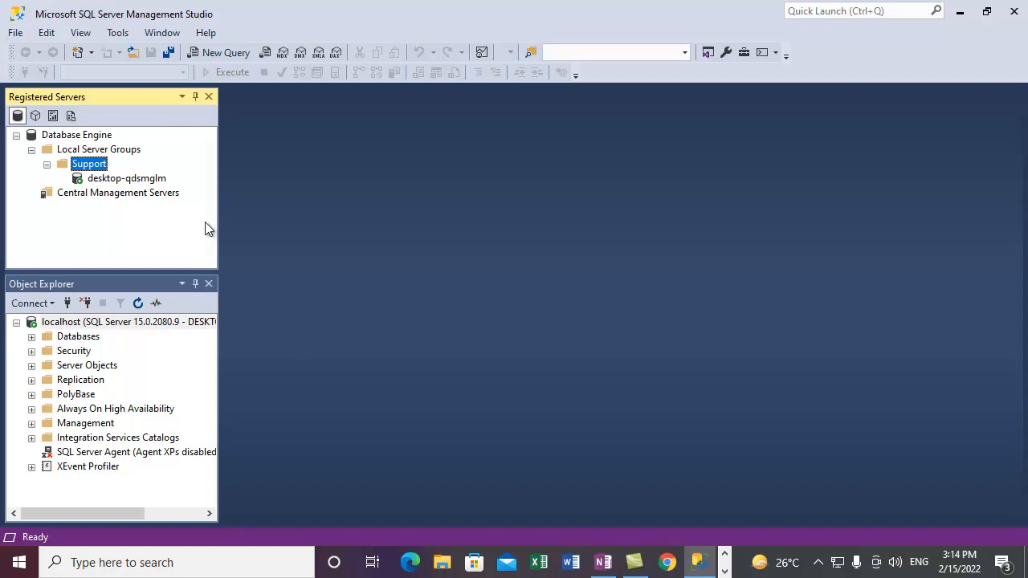
right_click(78, 166)
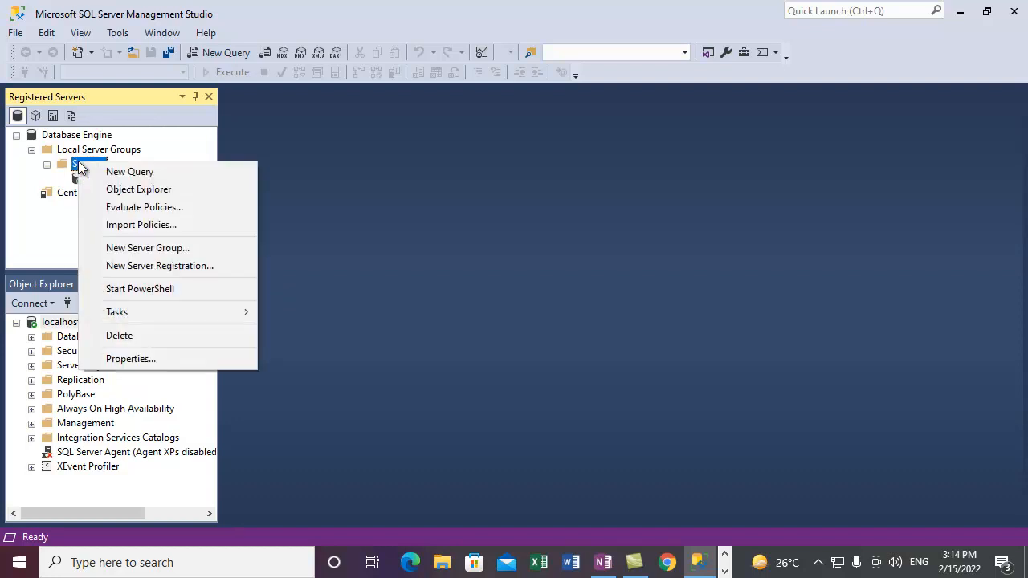
click(46, 221)
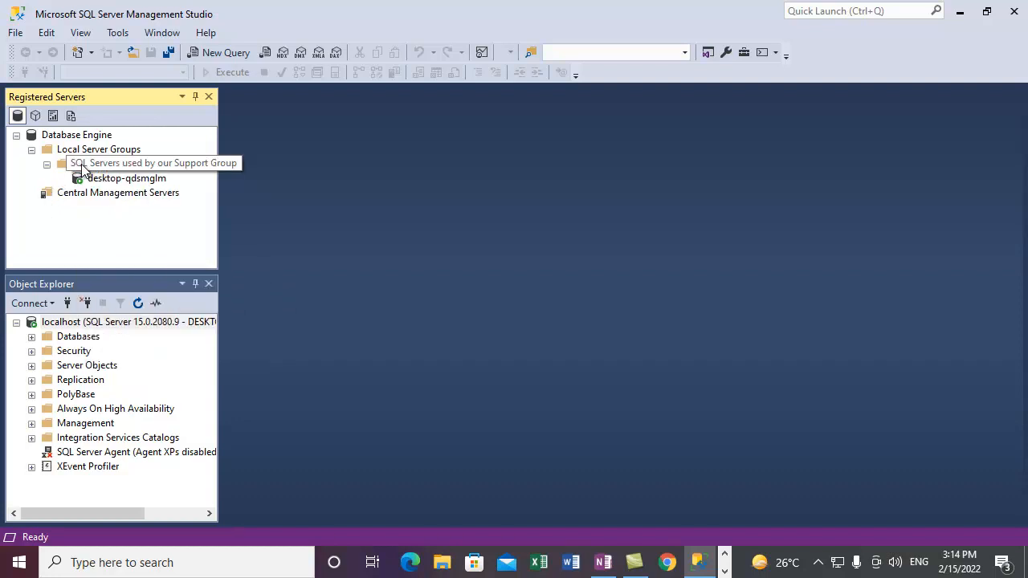
Delete the Support server group from Local Server Groups together with its registered server.
right_click(82, 166)
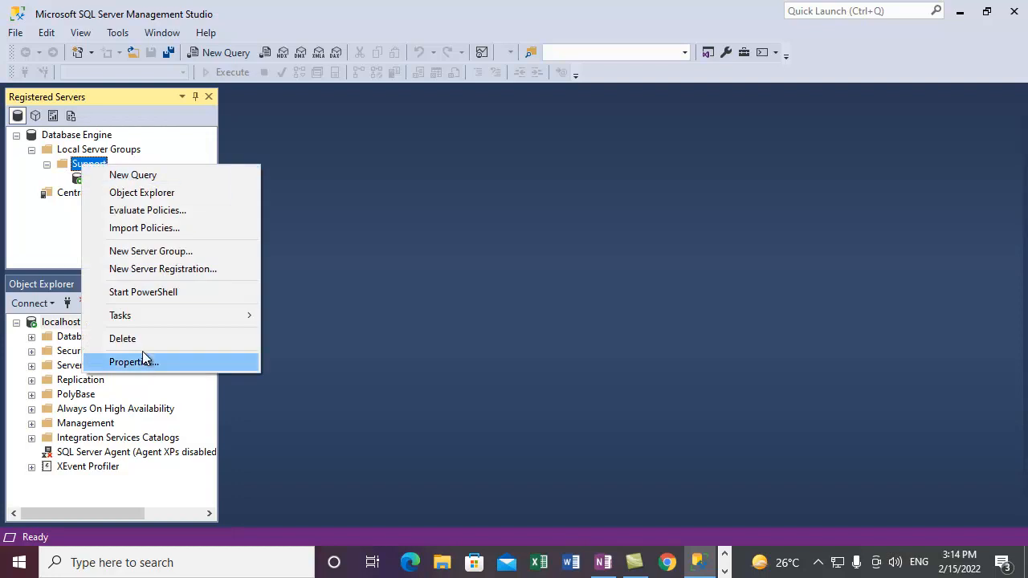
click(123, 338)
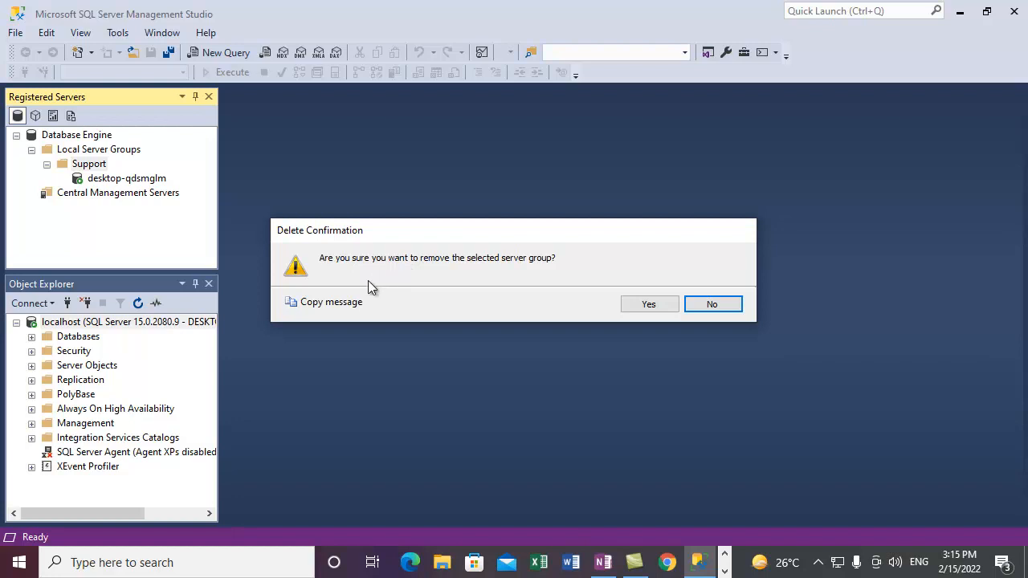
click(649, 305)
right_click(91, 165)
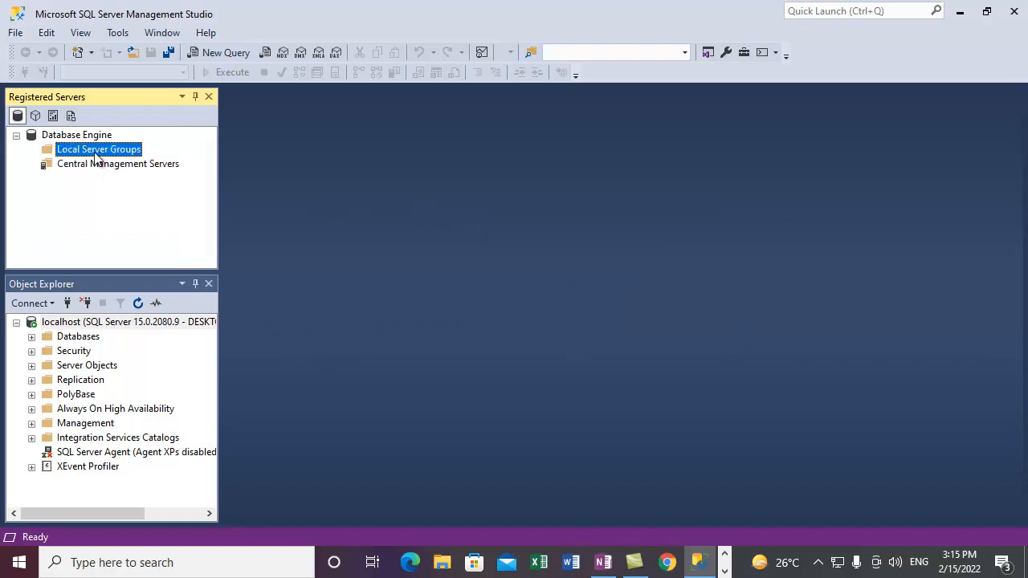
right_click(93, 152)
click(65, 200)
right_click(84, 151)
click(50, 215)
Disconnect Object Explorer and reconnect it to localhost with Windows Authentication, and close and reopen the Registered Servers pane.
click(75, 321)
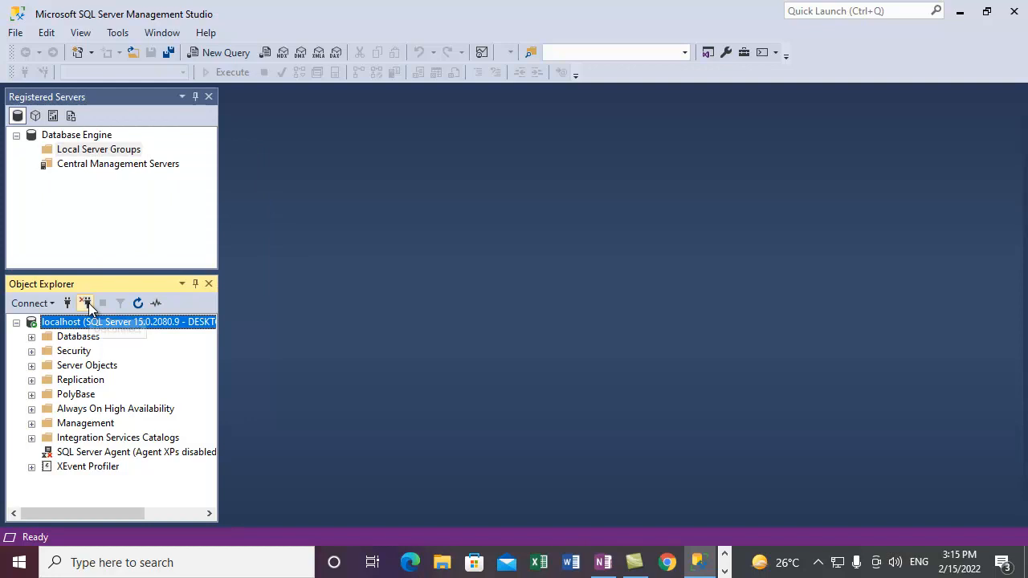
click(67, 302)
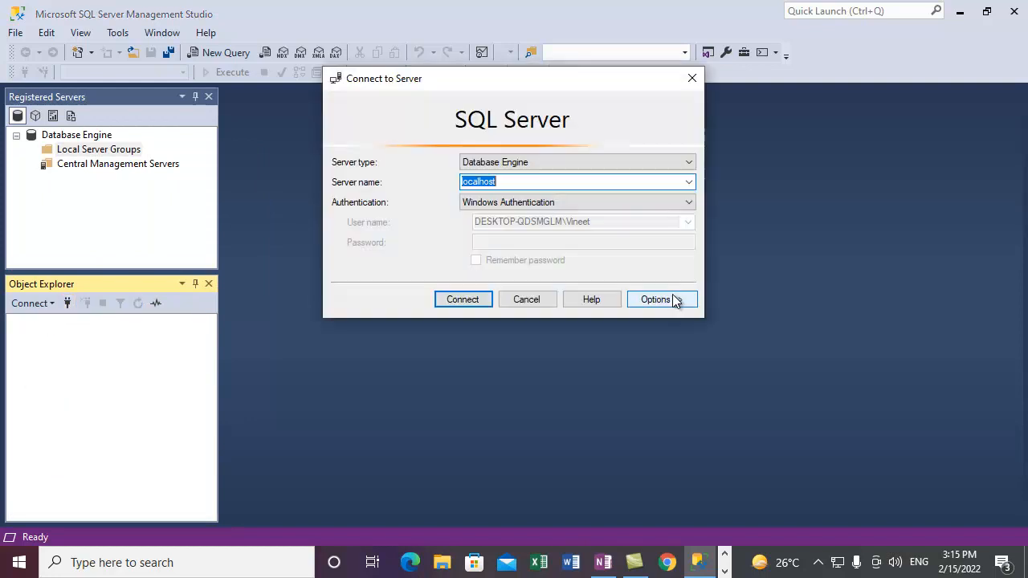
click(470, 303)
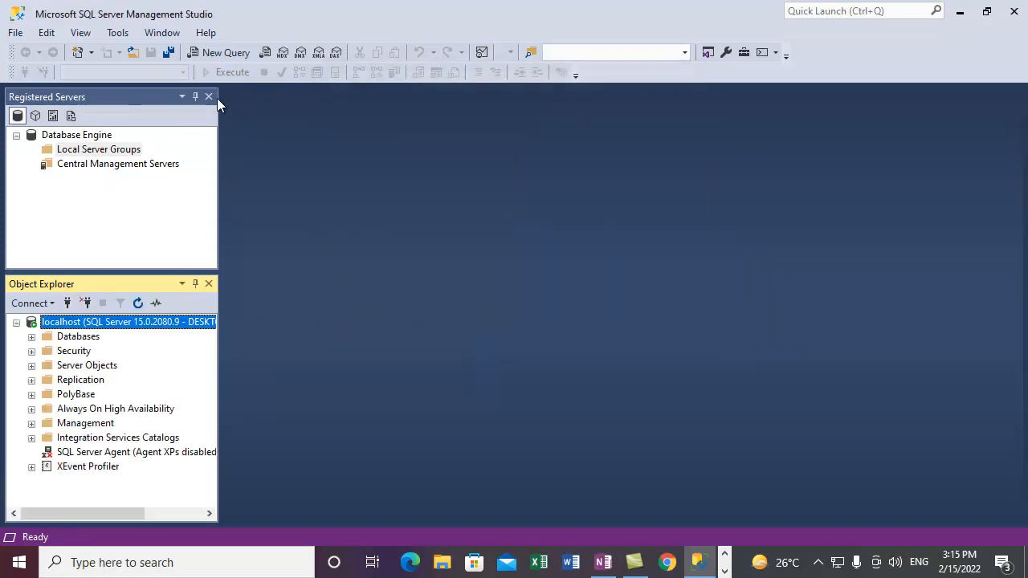
click(209, 96)
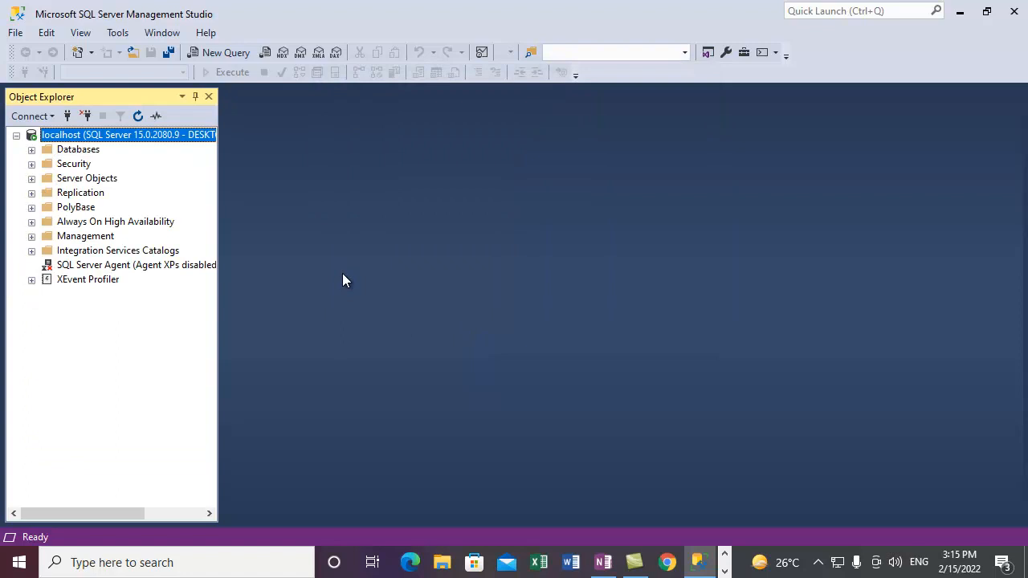
key(ctrl+alt+g)
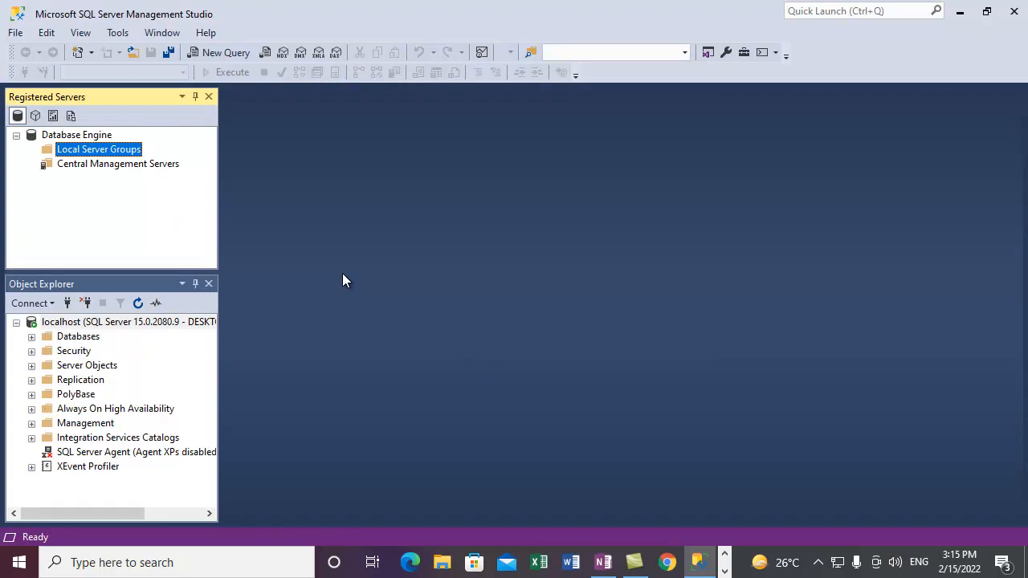
Register the localhost server under Local Server Groups with Windows Authentication.
right_click(118, 153)
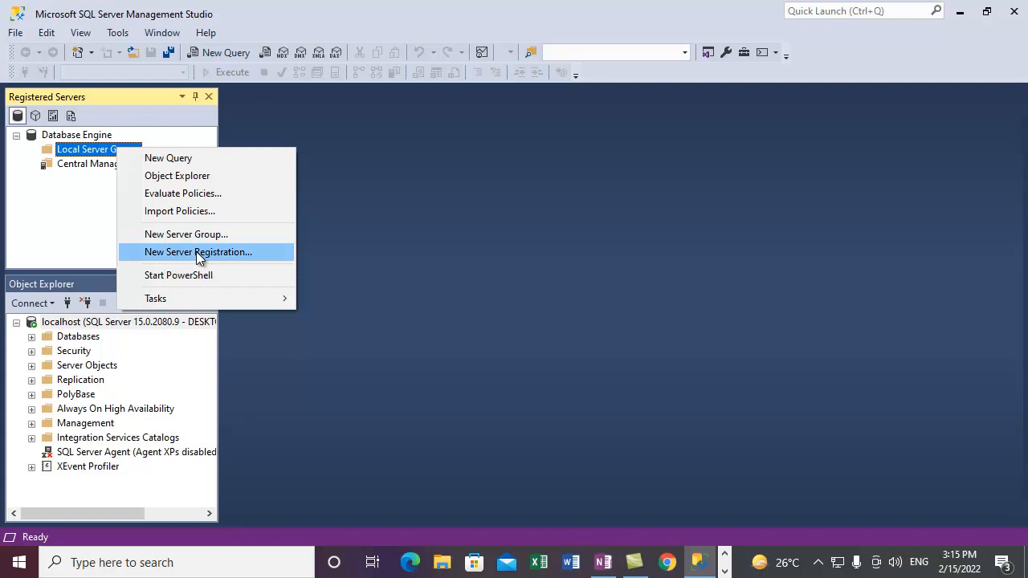
click(198, 252)
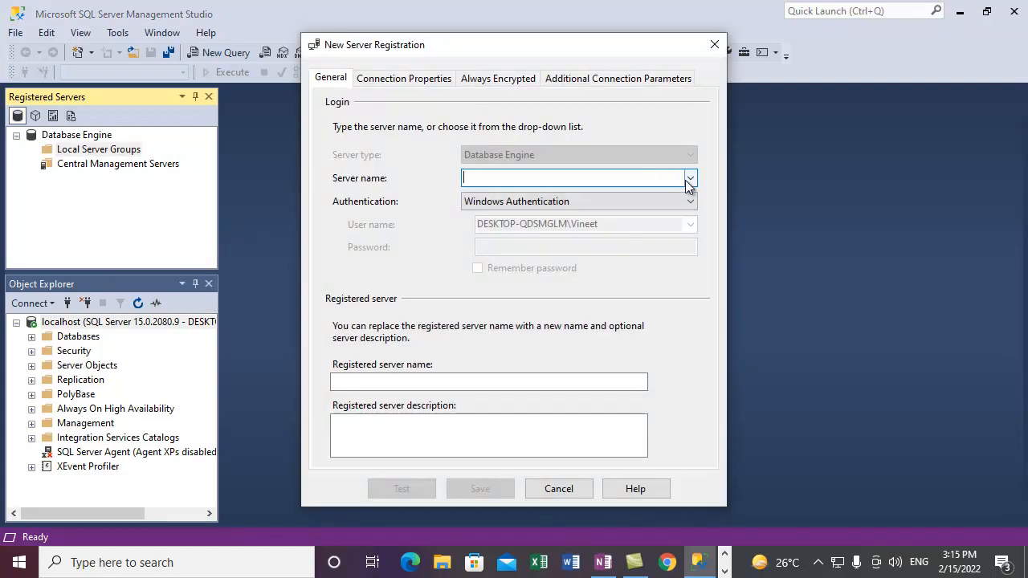
click(690, 178)
click(688, 192)
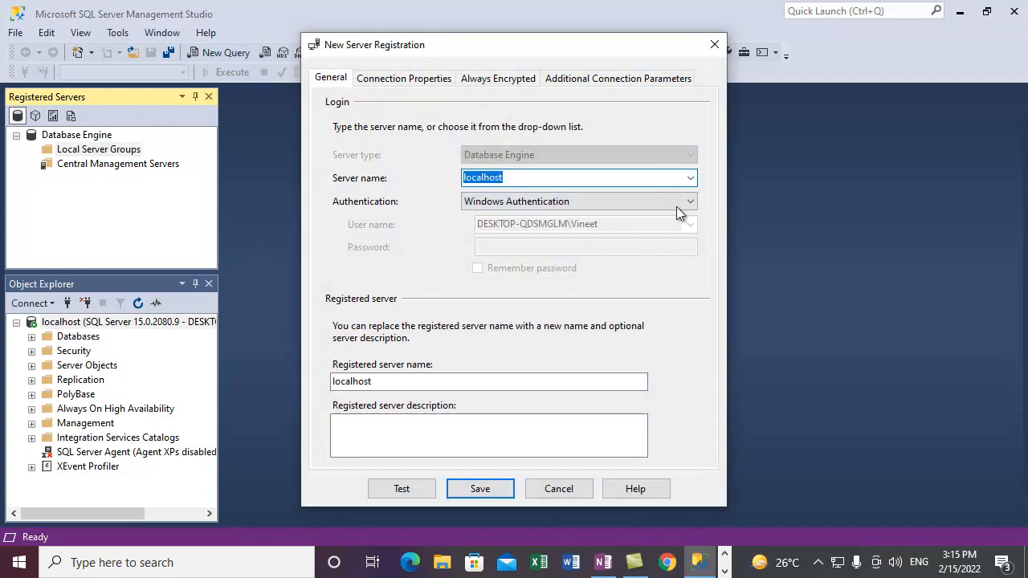
click(475, 491)
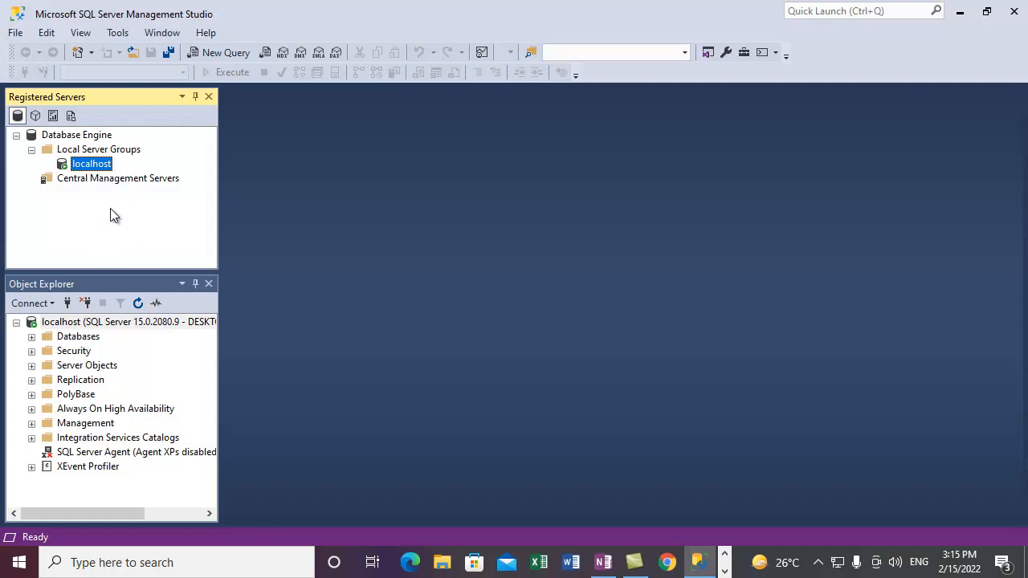
Register the DESKTOP-QDSMGLM\INSTANCE1 server under Local Server Groups with Windows Authentication.
click(114, 151)
right_click(105, 150)
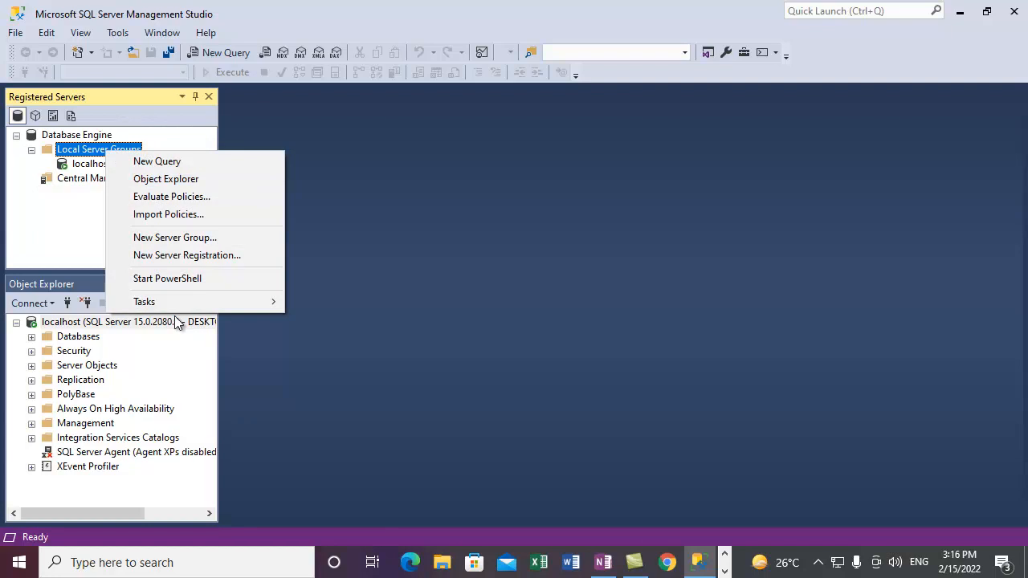
click(190, 257)
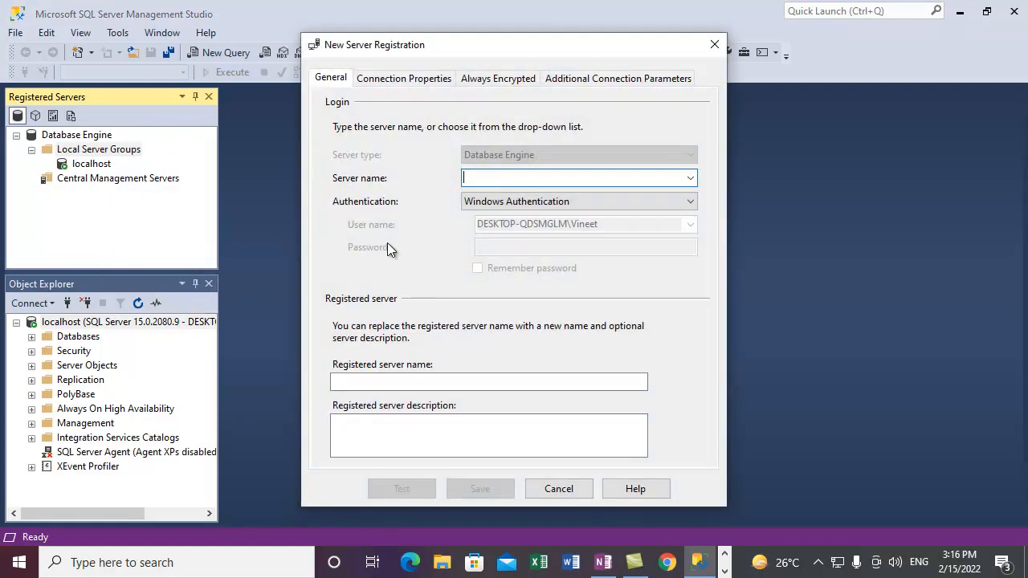
click(691, 178)
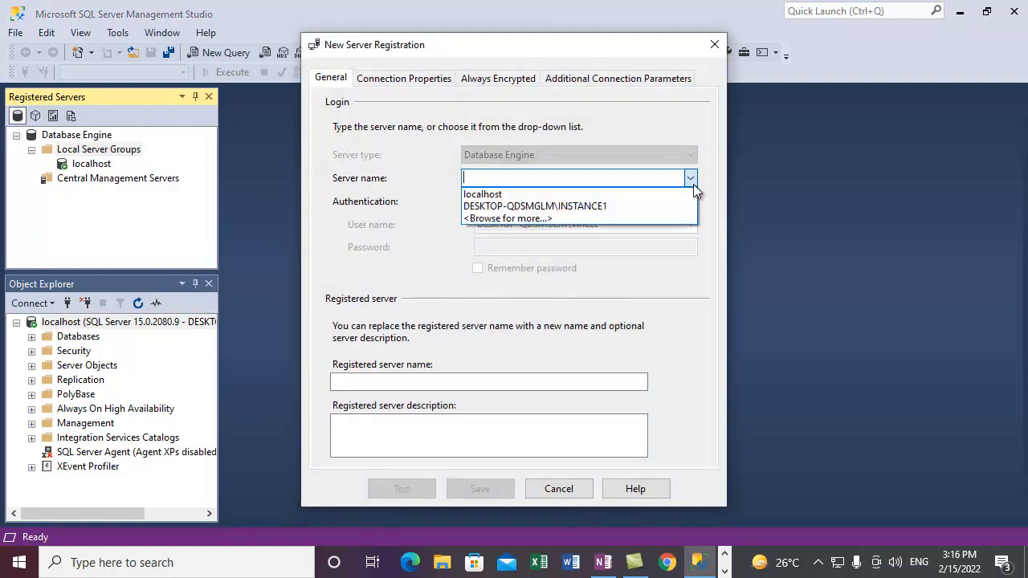
click(613, 211)
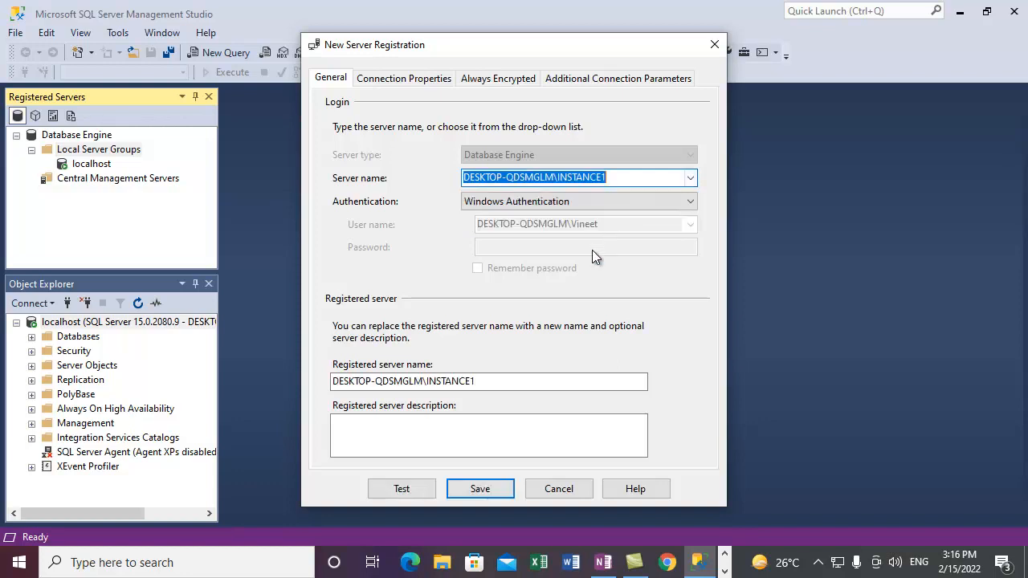
click(480, 489)
Select the DESKTOP-QDSMGLM\INSTANCE1 registration and widen the docked panes so that its full name fits.
click(91, 182)
click(132, 168)
drag(218, 211, 314, 212)
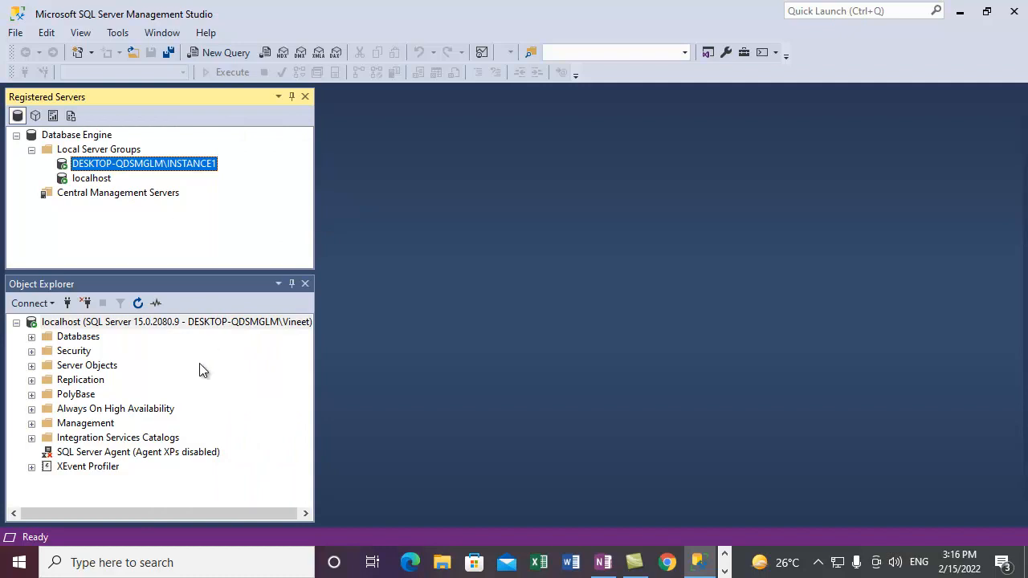
Switch to the Windows Services console by searching for services.msc, and maximize its window.
click(146, 568)
text(services.msc)
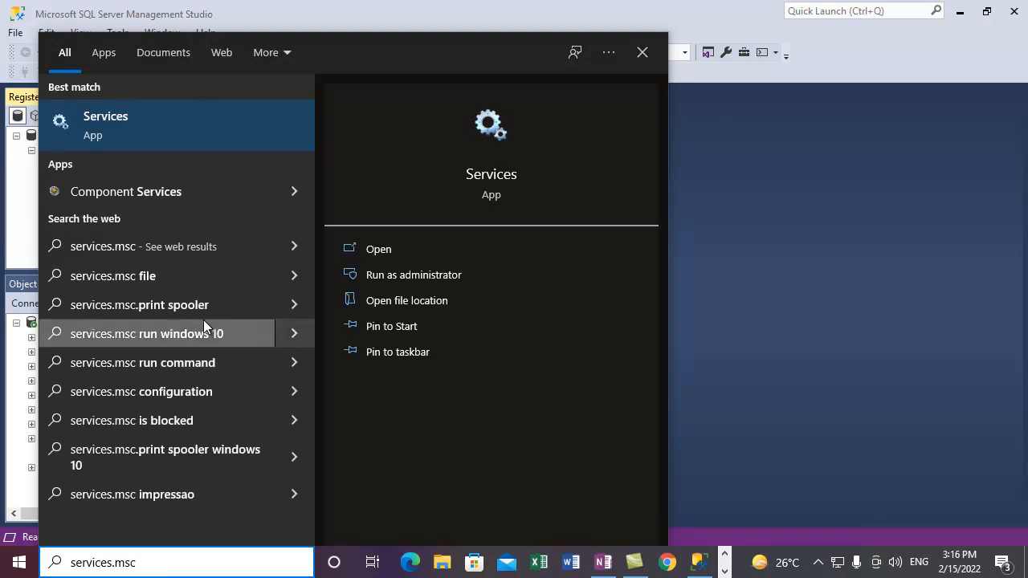
click(197, 144)
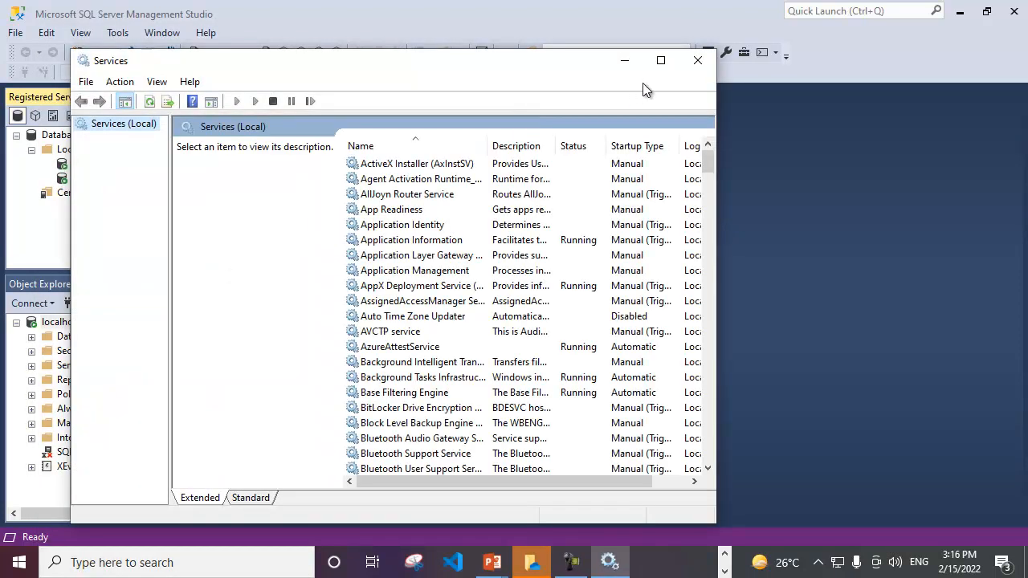
double_click(561, 58)
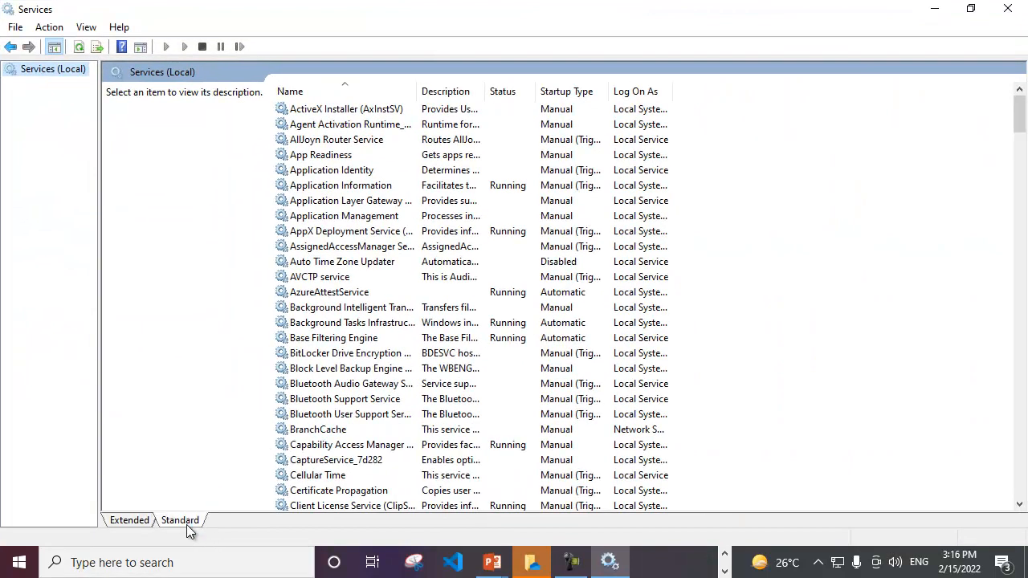
Find the SQL Server services in the Standard view of the services list and widen the Name column to show their full names.
click(181, 378)
text(mi)
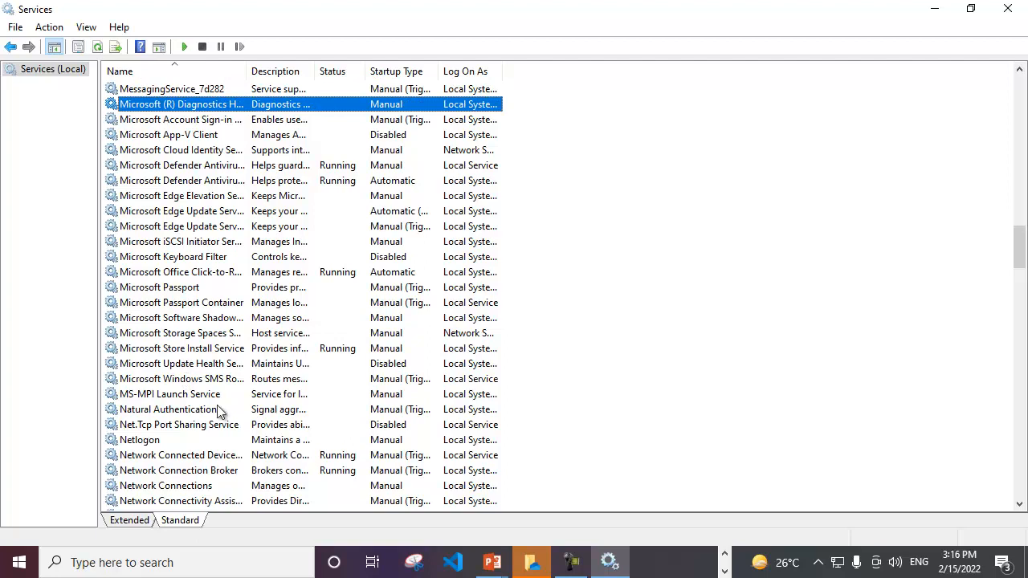
click(218, 368)
scroll(215, 229, down, 4)
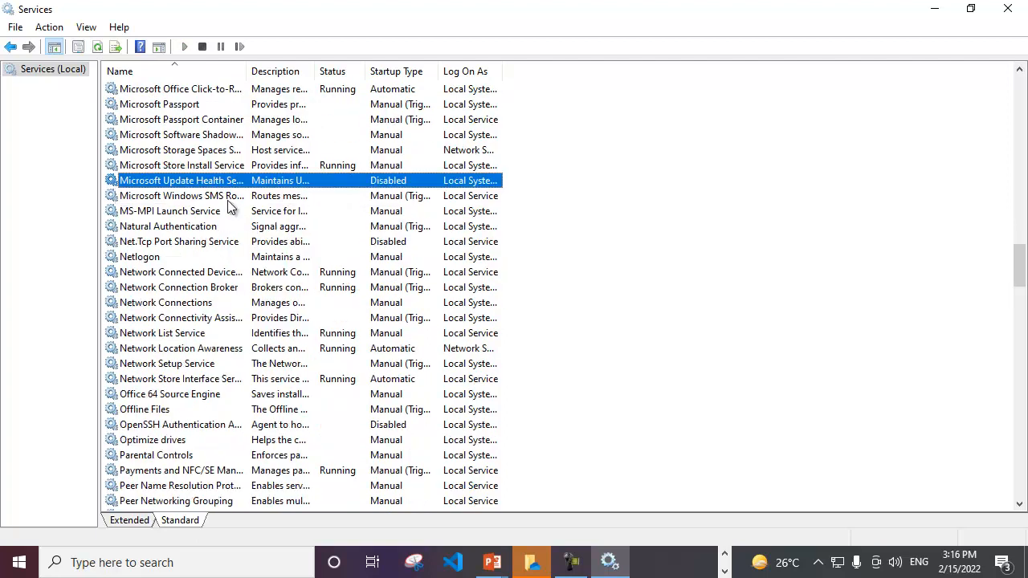
click(214, 318)
text(sq)
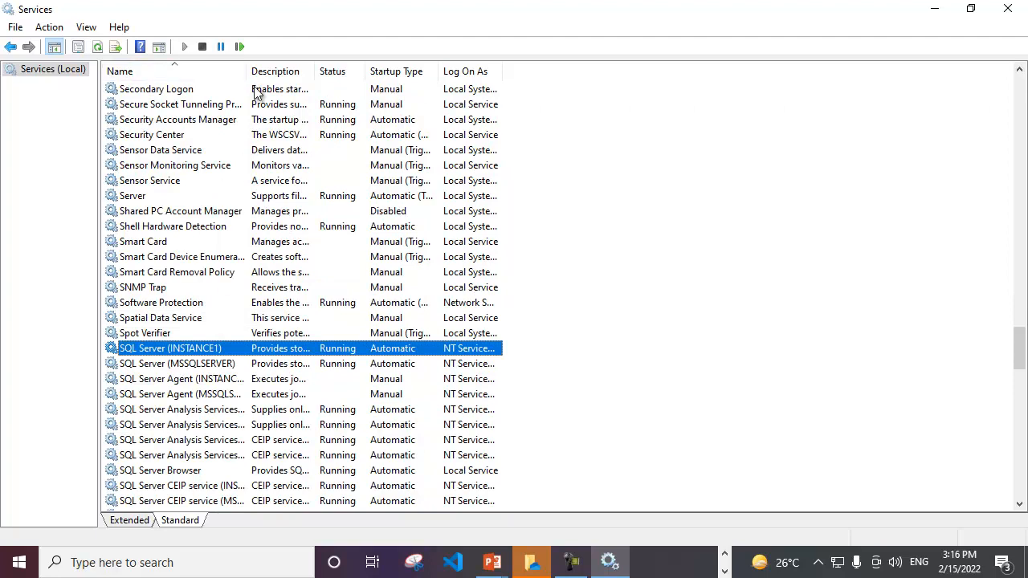
drag(250, 73, 502, 96)
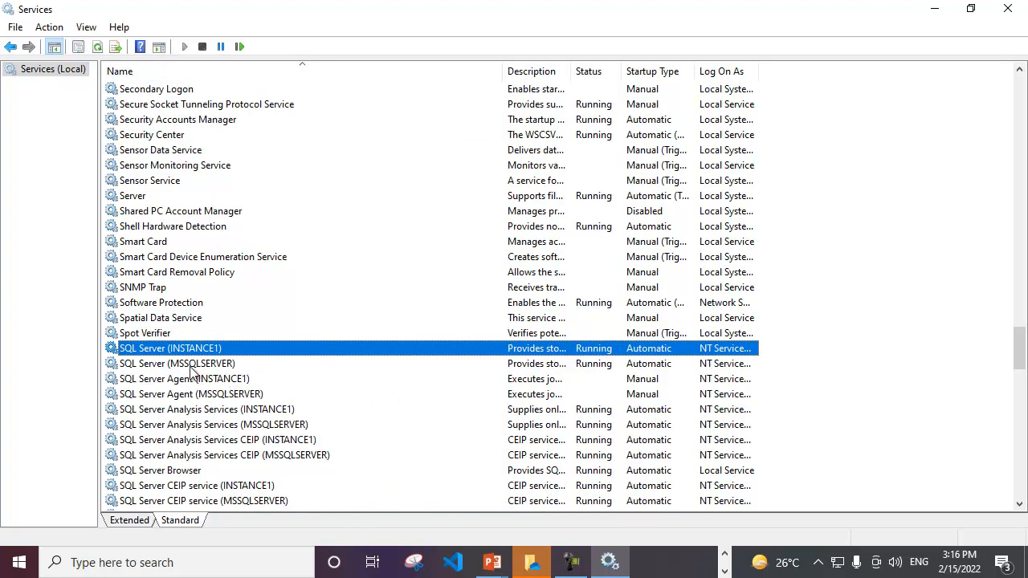
Compare the SQL Server (INSTANCE1) and SQL Server (MSSQLSERVER) services, checking their status and startup type.
click(178, 365)
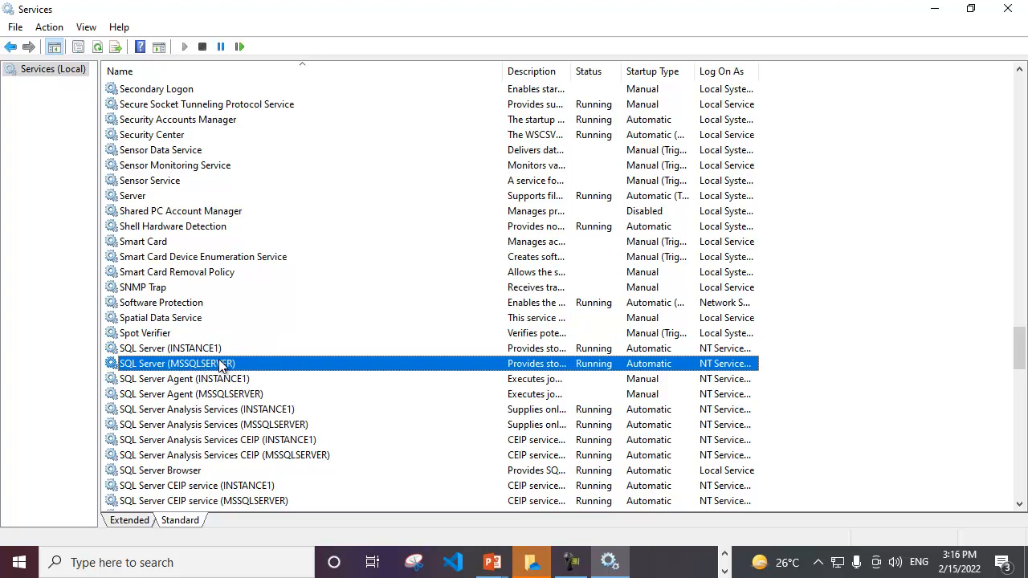
click(191, 351)
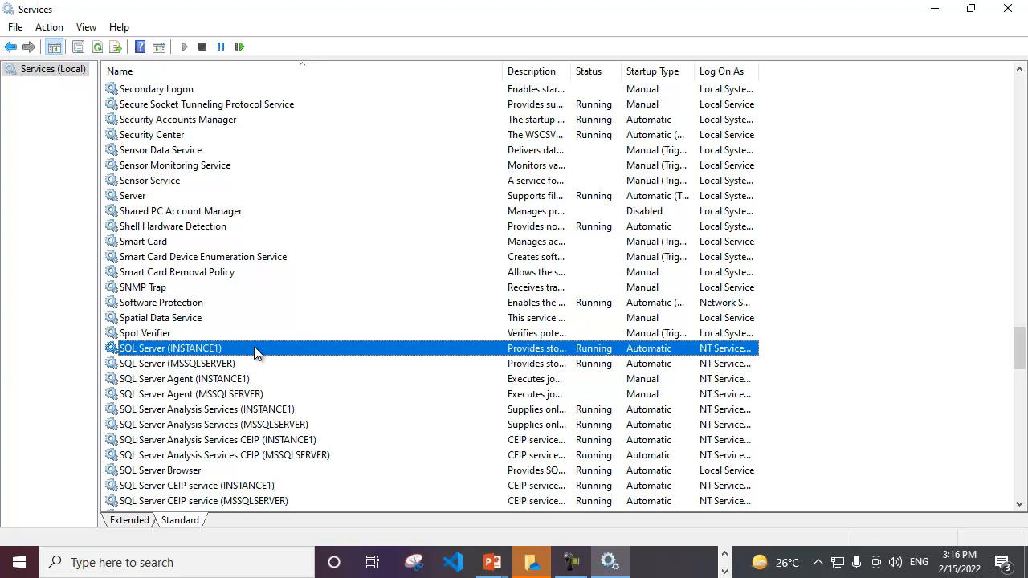
click(223, 371)
click(232, 351)
click(234, 371)
click(236, 350)
click(240, 366)
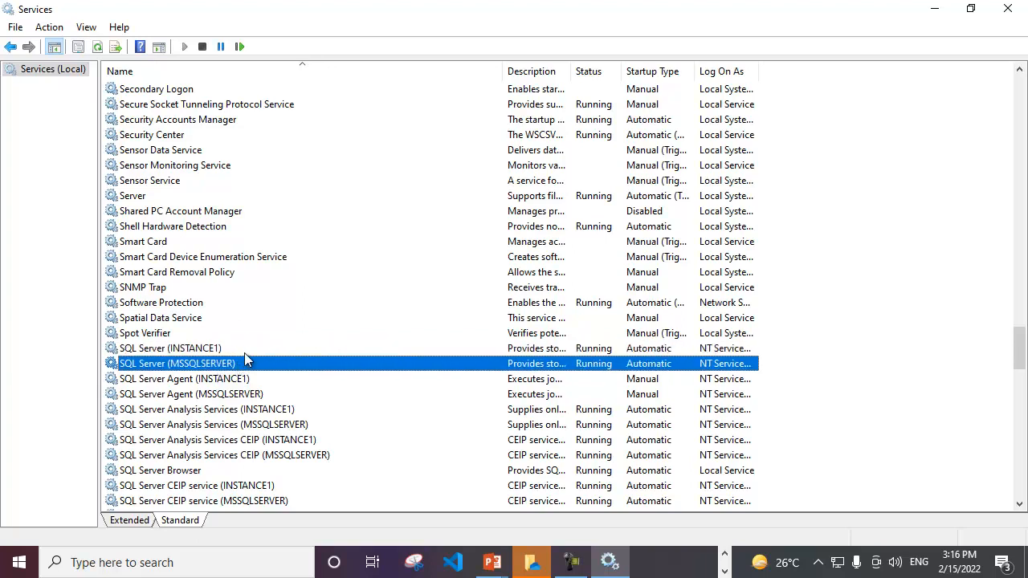
Switch back to SQL Server Management Studio and create a server group named Support under Local Server Groups.
click(931, 17)
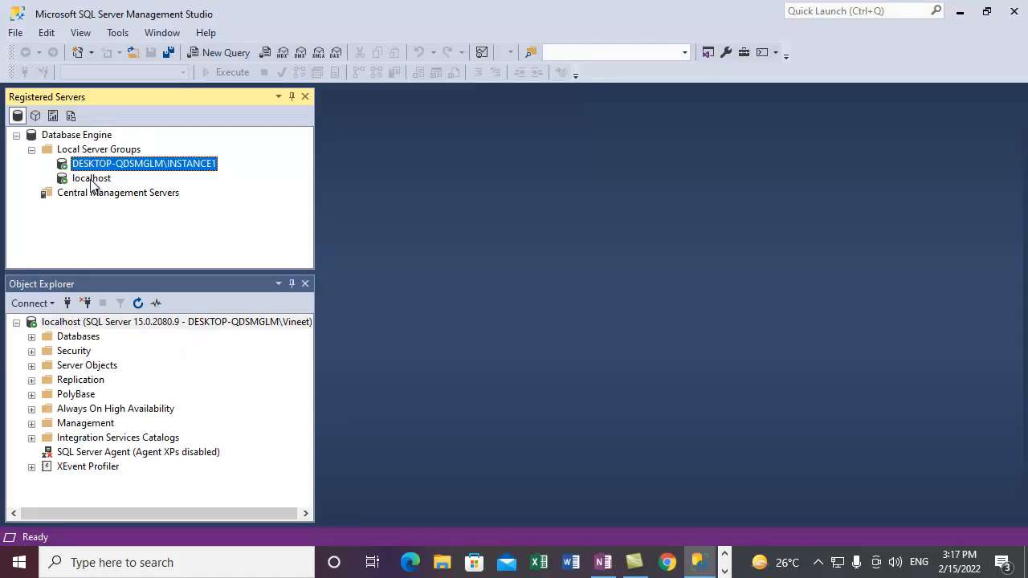
right_click(107, 154)
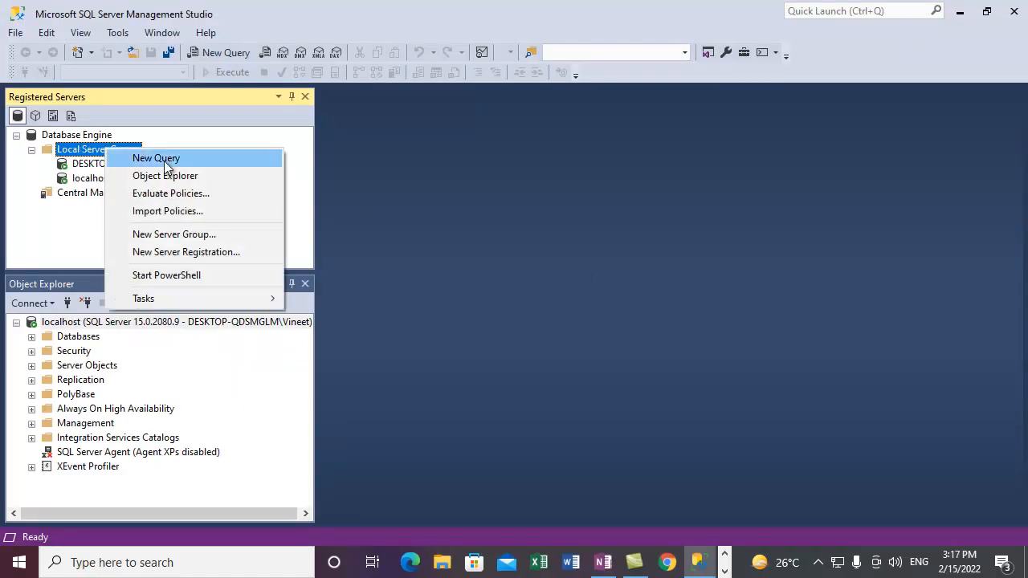
click(51, 230)
right_click(102, 147)
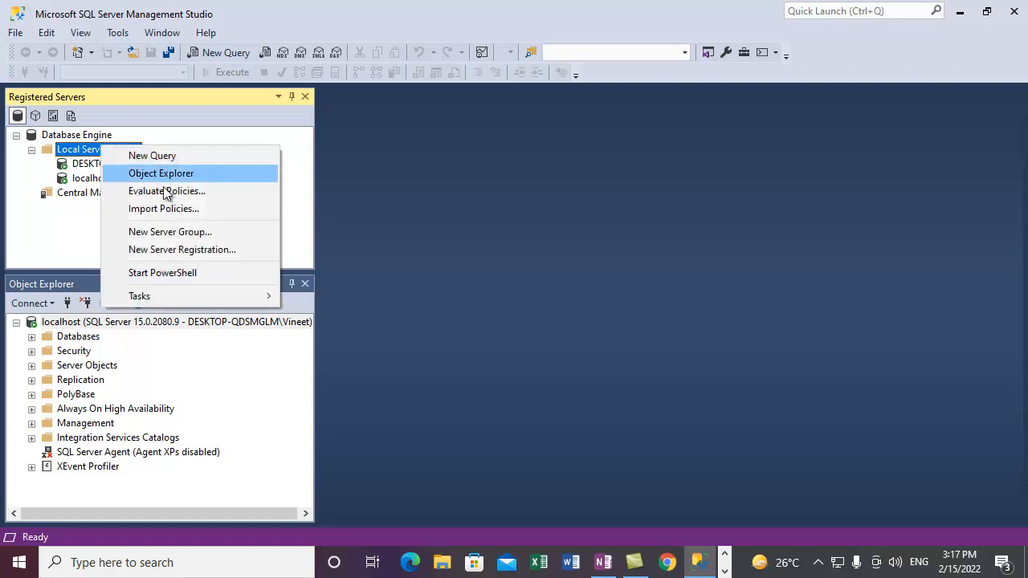
click(202, 234)
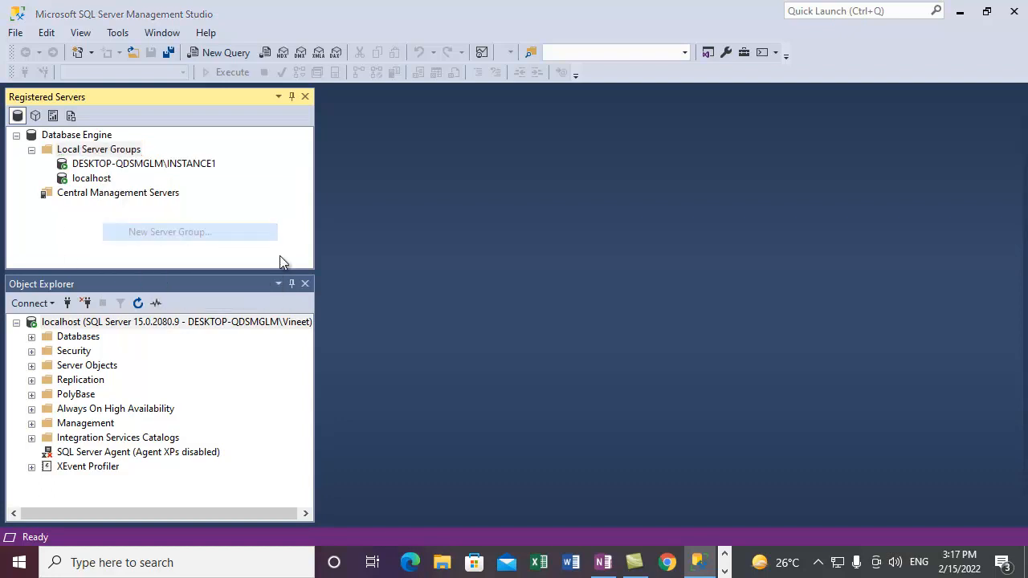
text(Support)
click(504, 337)
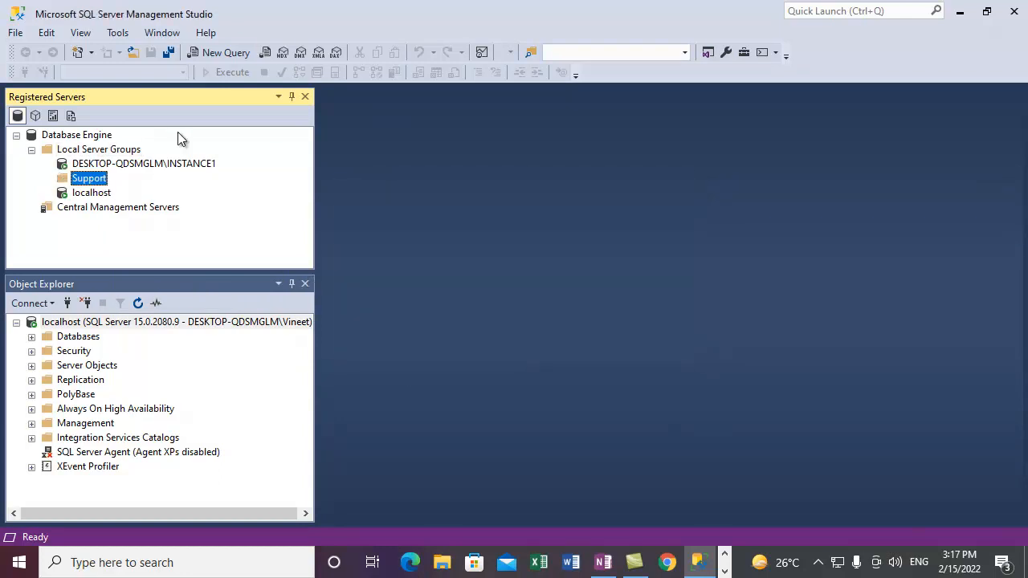
Move the DESKTOP-QDSMGLM\INSTANCE1 registration from Local Server Groups into the Support group.
click(119, 165)
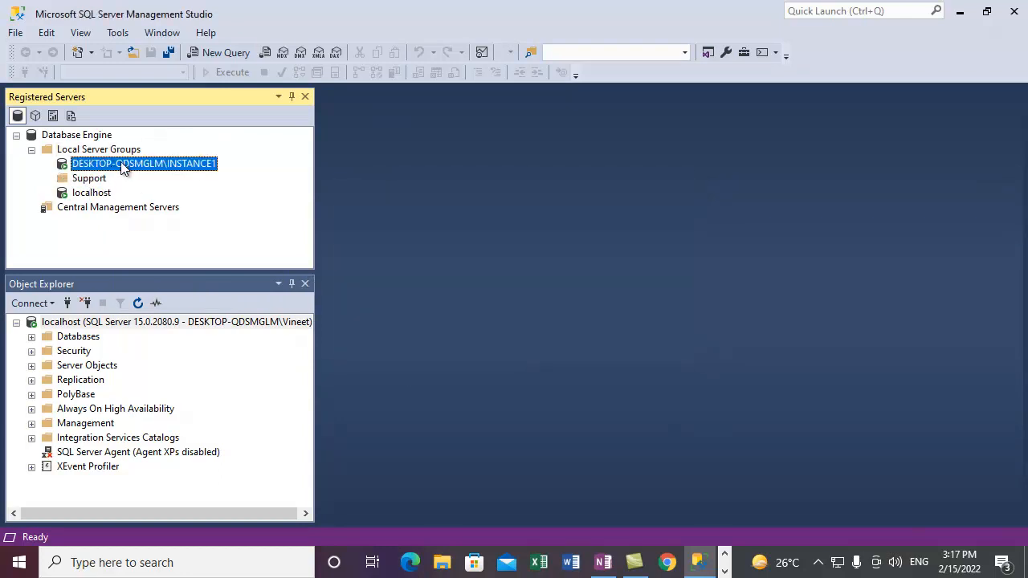
click(87, 191)
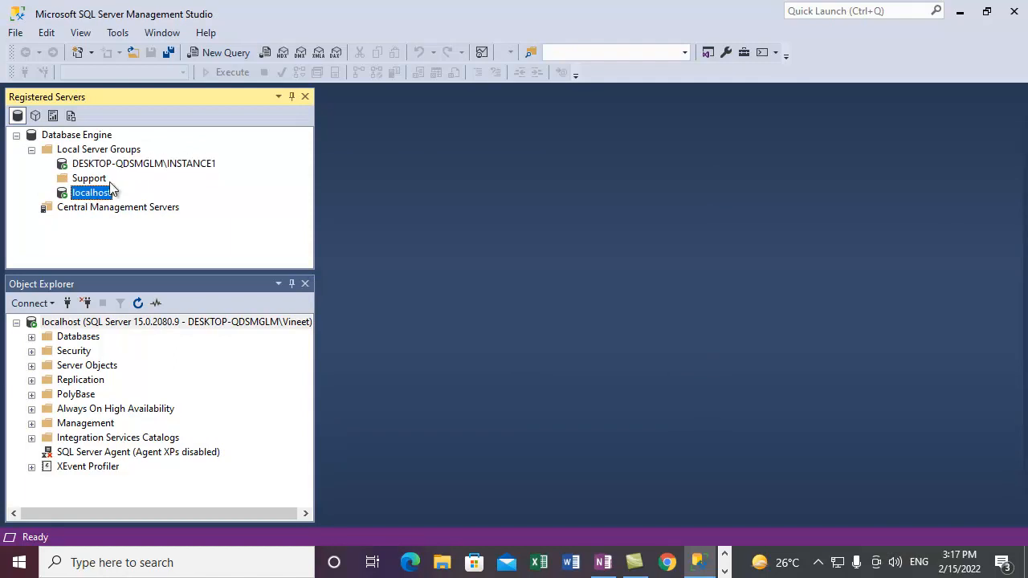
click(139, 153)
click(131, 167)
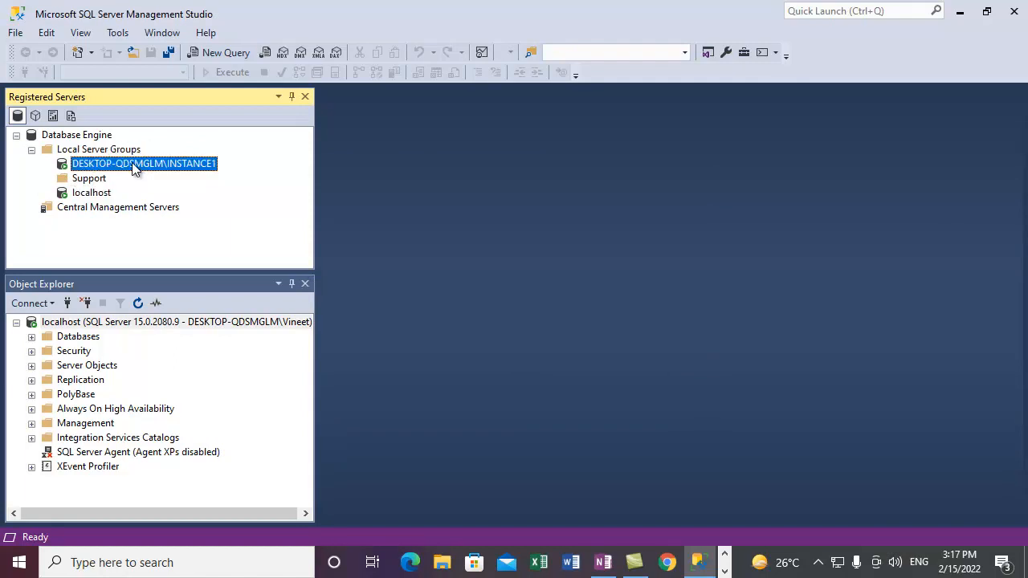
right_click(132, 163)
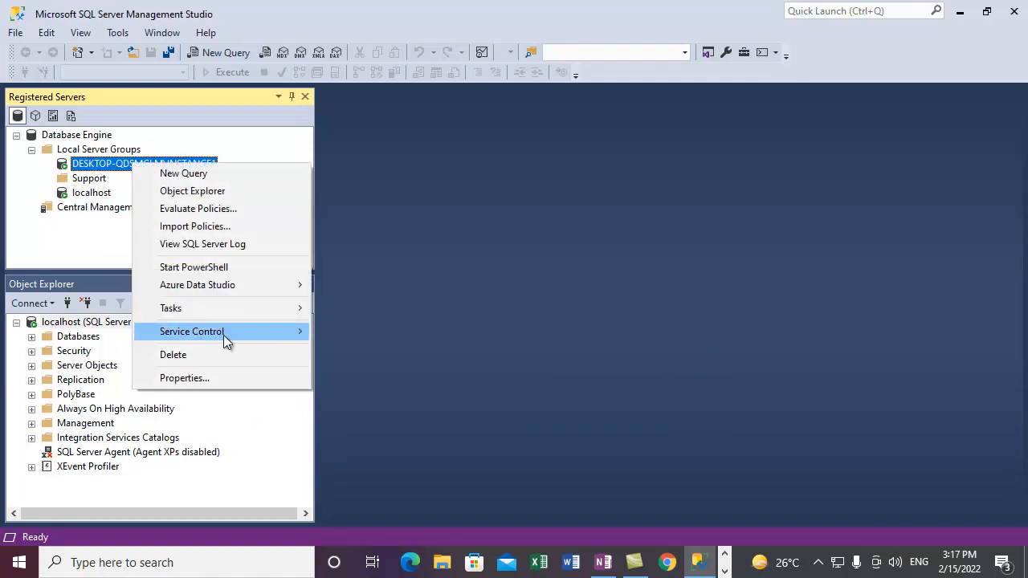
mouse_move(264, 312)
click(353, 308)
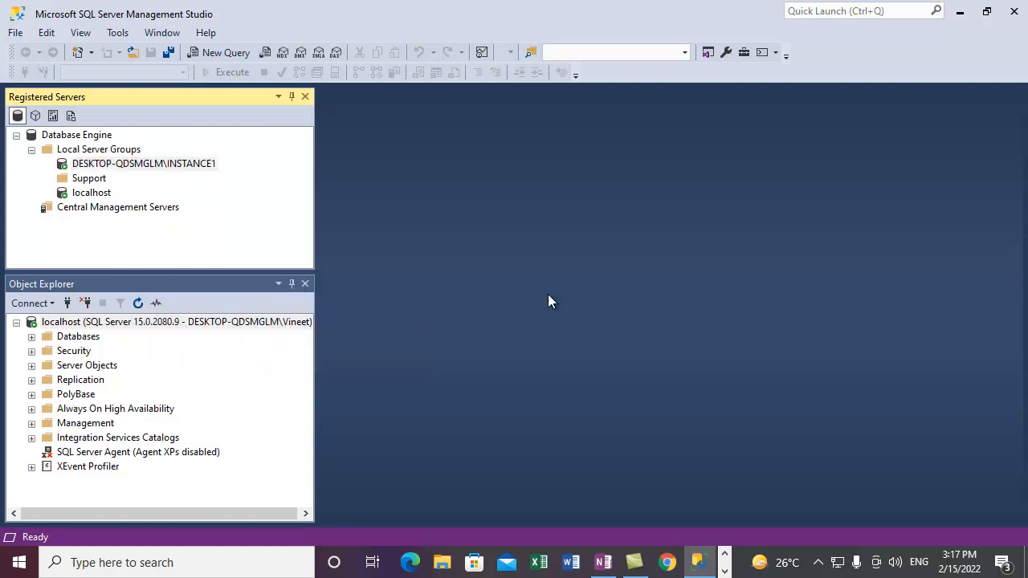
click(409, 210)
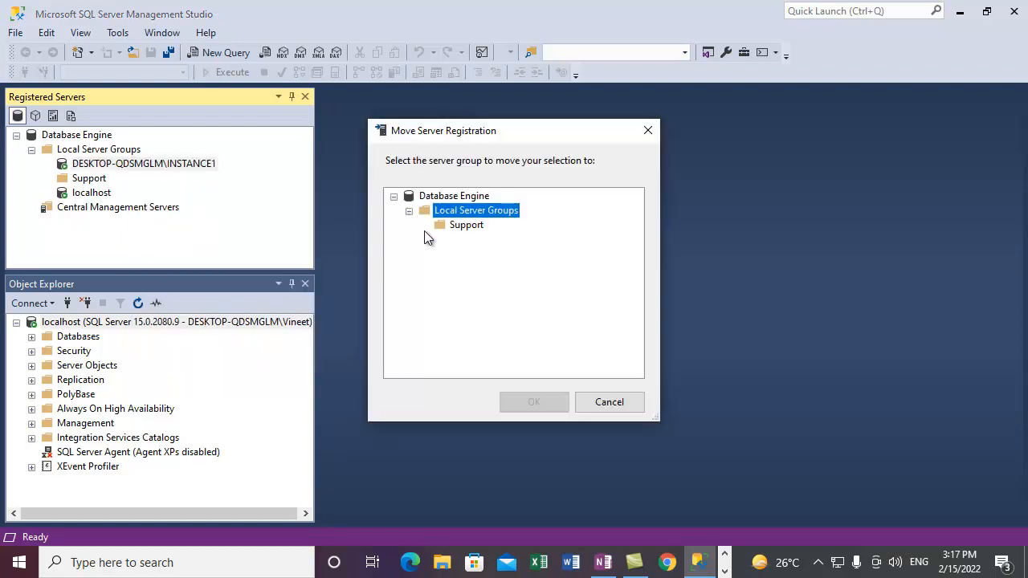
click(478, 226)
click(534, 403)
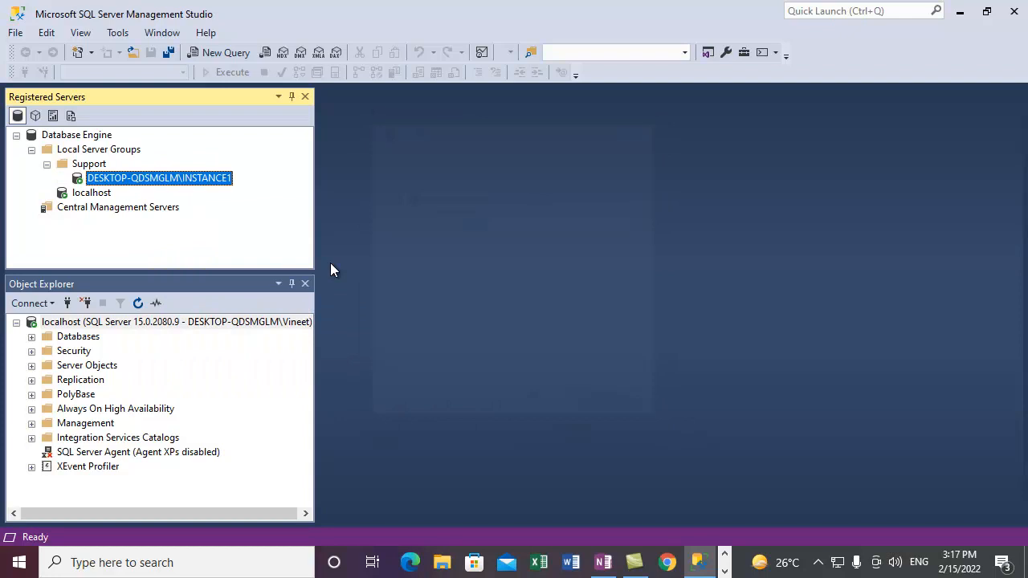
Move the DESKTOP-QDSMGLM\INSTANCE1 registration out of the Support group, back to Local Server Groups.
click(77, 194)
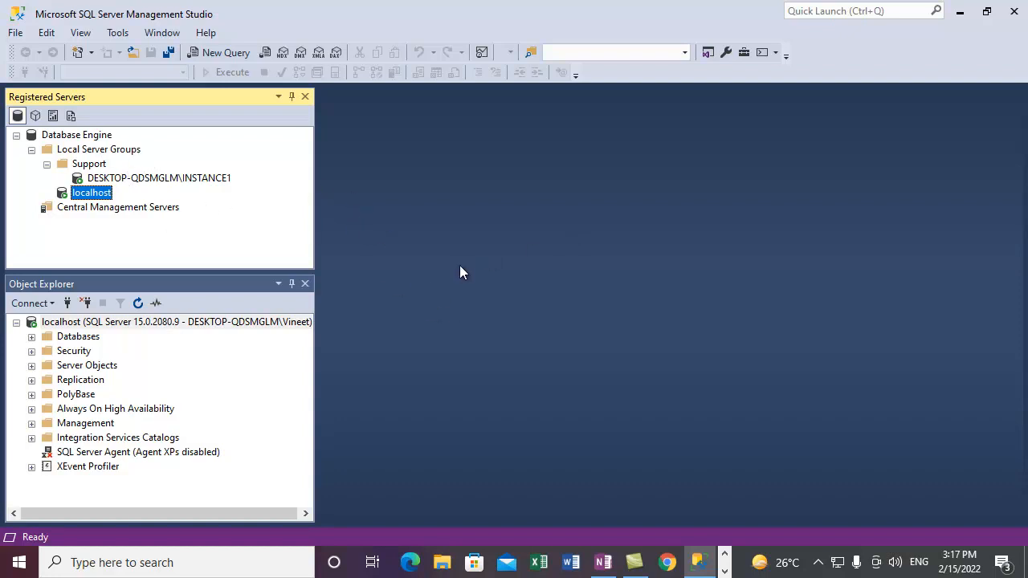
click(106, 179)
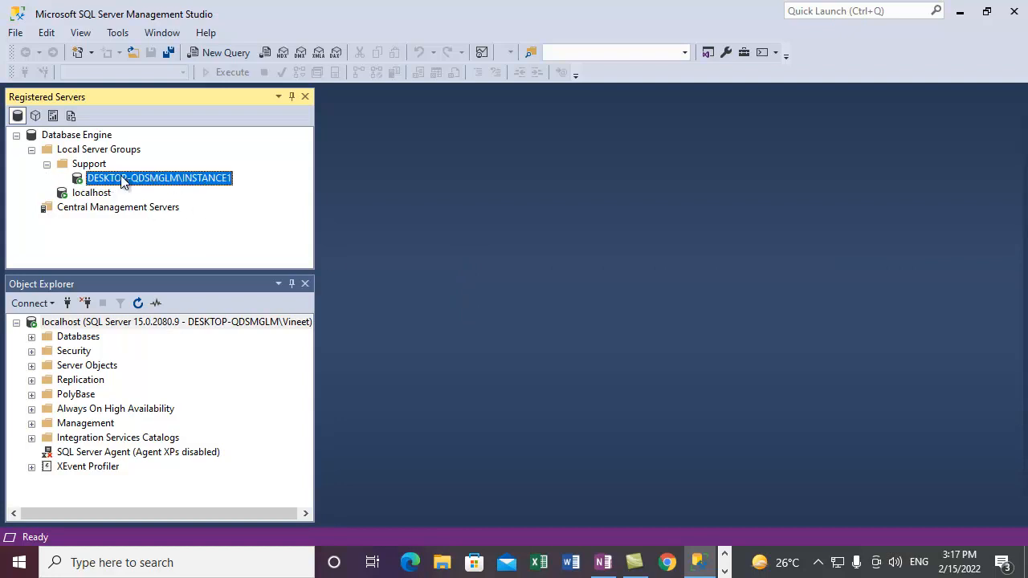
right_click(105, 176)
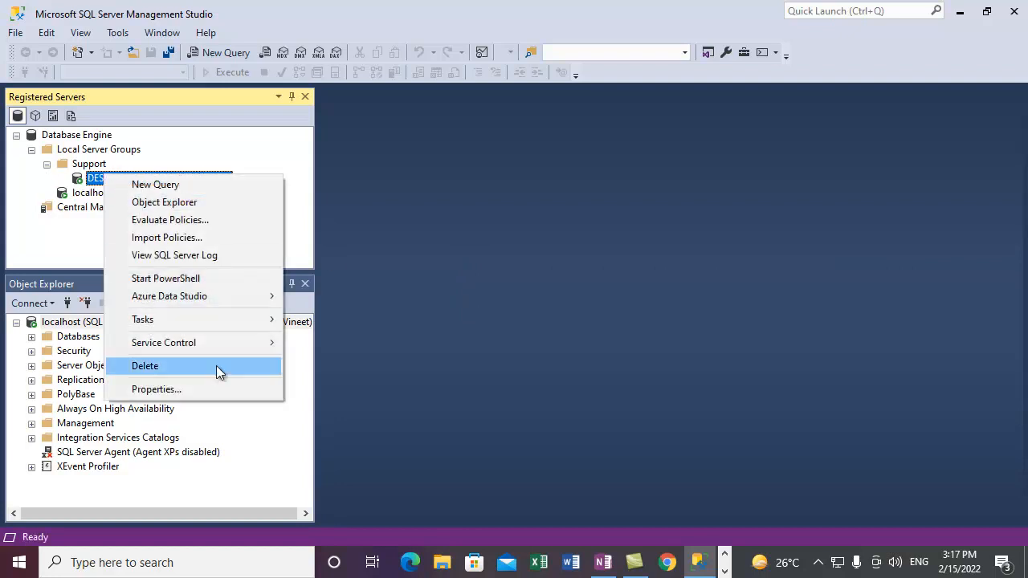
mouse_move(245, 324)
click(322, 319)
click(490, 214)
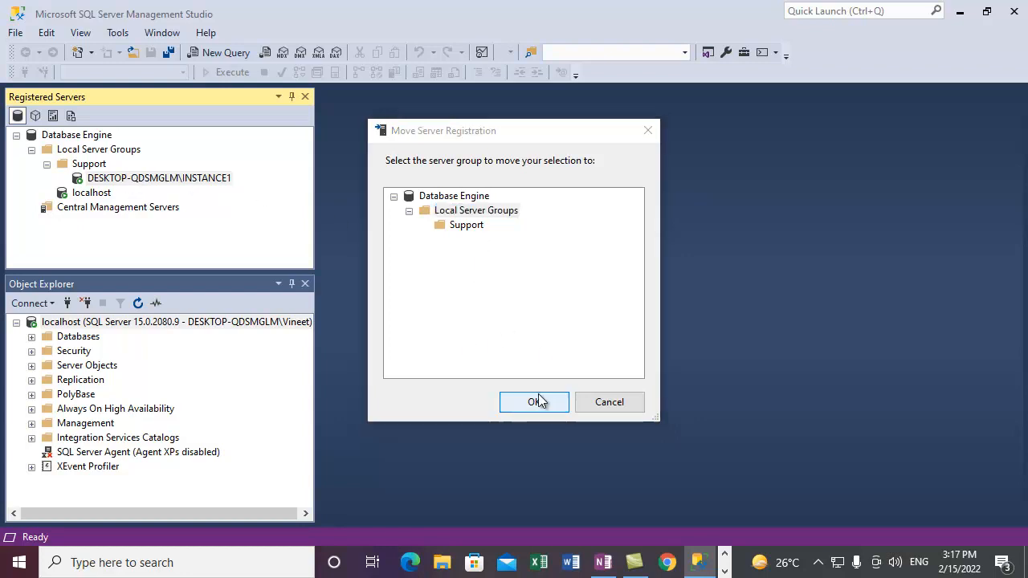
click(534, 401)
Delete the empty Support server group.
click(90, 179)
right_click(94, 184)
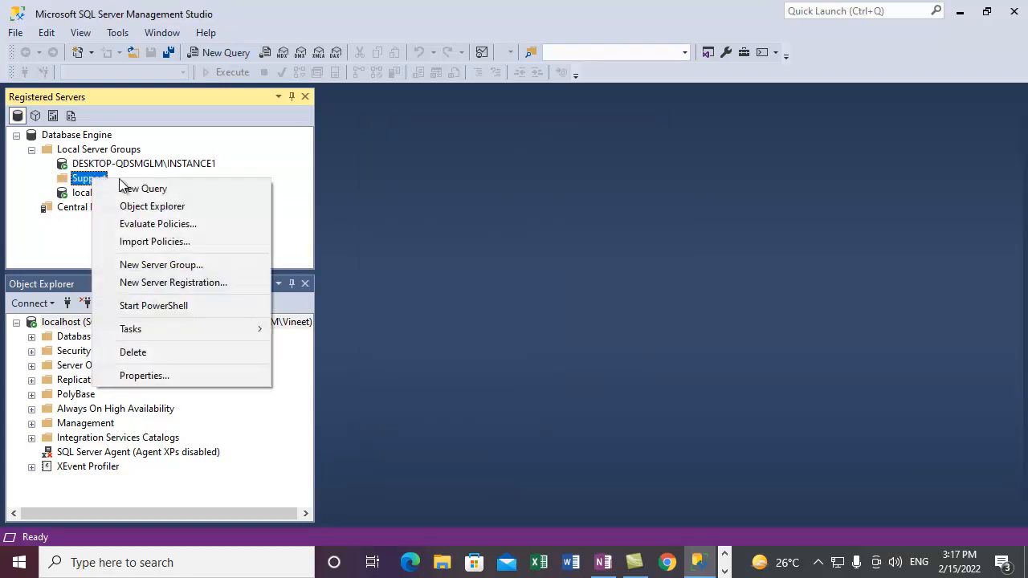
click(180, 347)
click(647, 303)
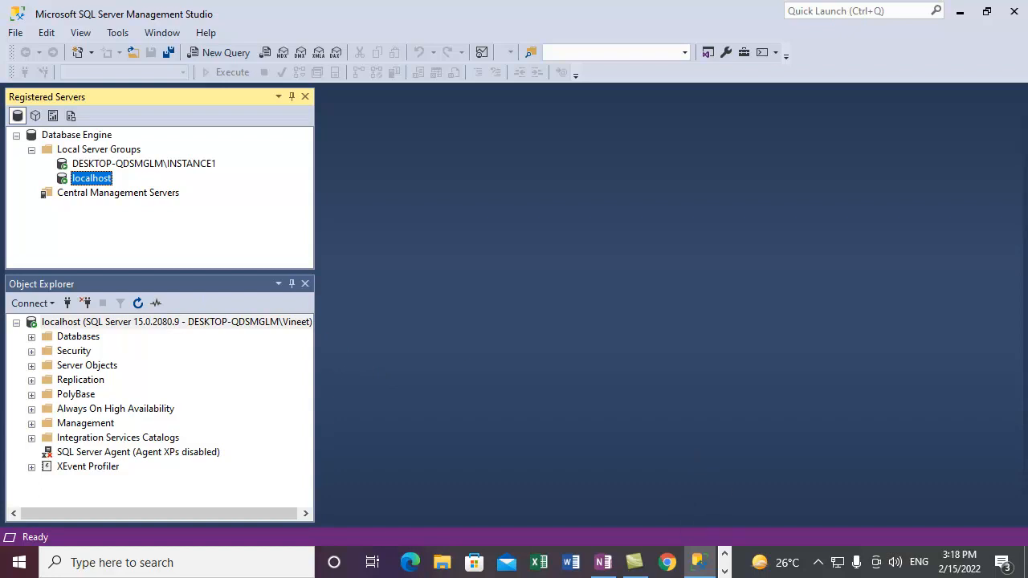
click(724, 571)
click(579, 563)
click(948, 494)
Create a Support server group under Local Server Groups with the description "This server group is used to manage Support Team SQL Servers".
right_click(76, 150)
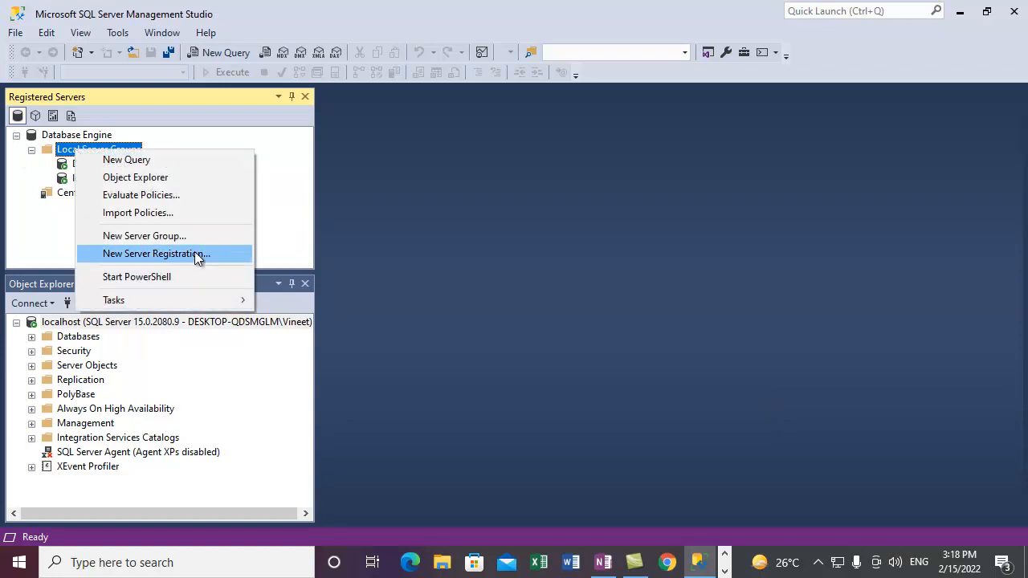
click(204, 237)
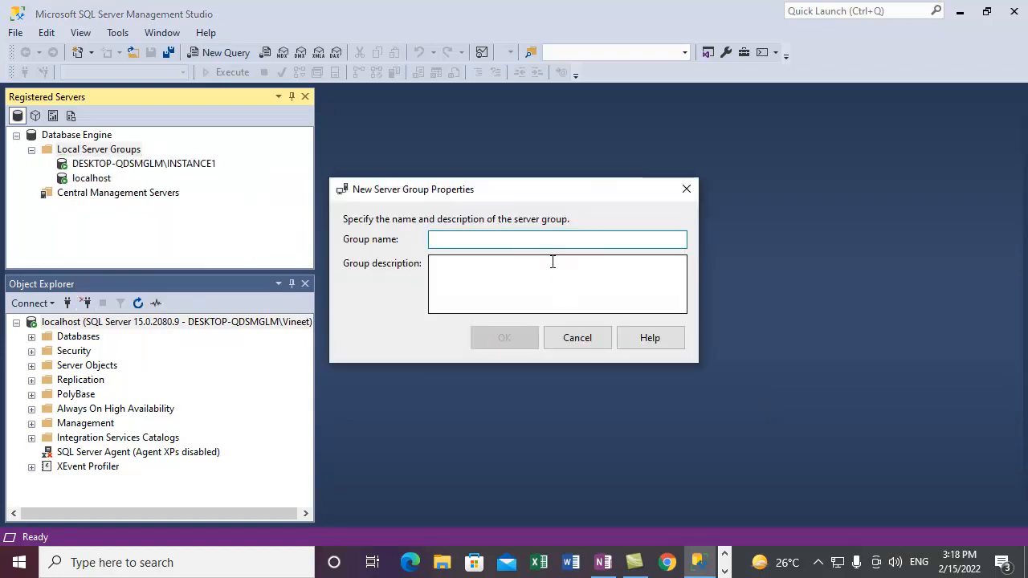
text(Support)
click(553, 262)
text(This server group is)
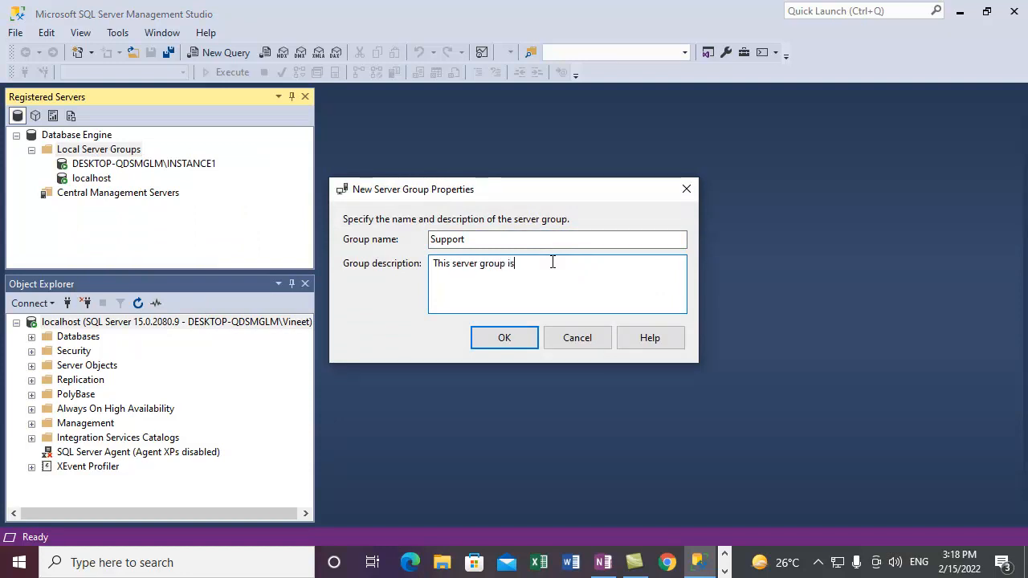
text( used to managem)
key(BackSpace)
key(BackSpace)
key(BackSpace)
key(BackSpace)
text(e Support Team SQL Servers)
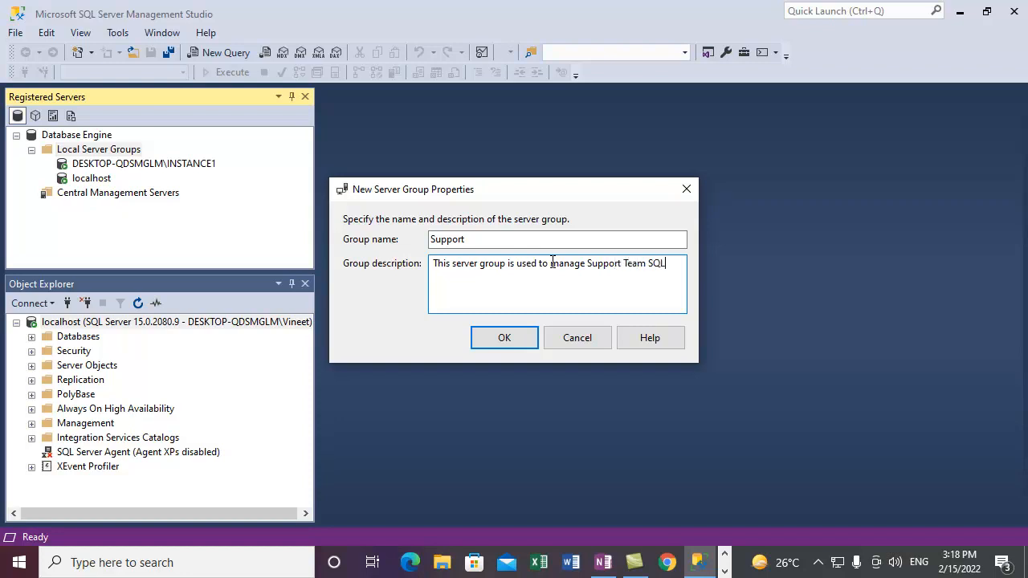
click(511, 338)
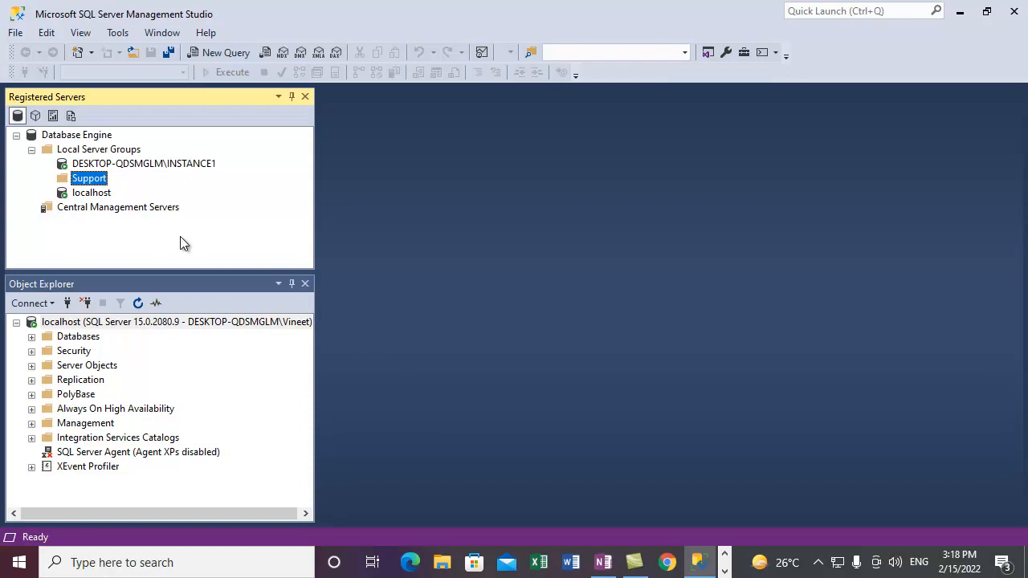
Open the properties of the Support server group and change its name to Engineering.
right_click(99, 178)
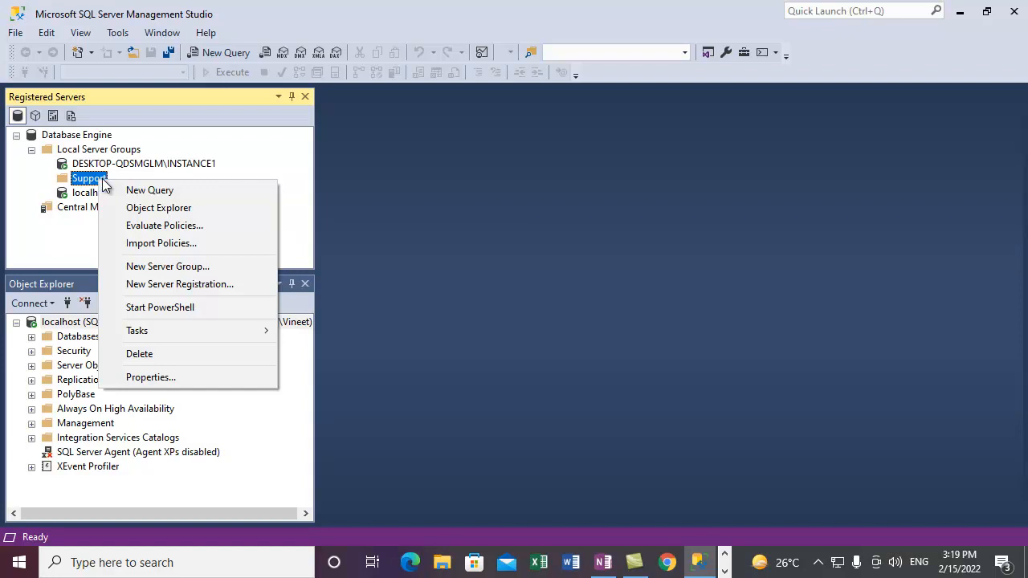
click(166, 383)
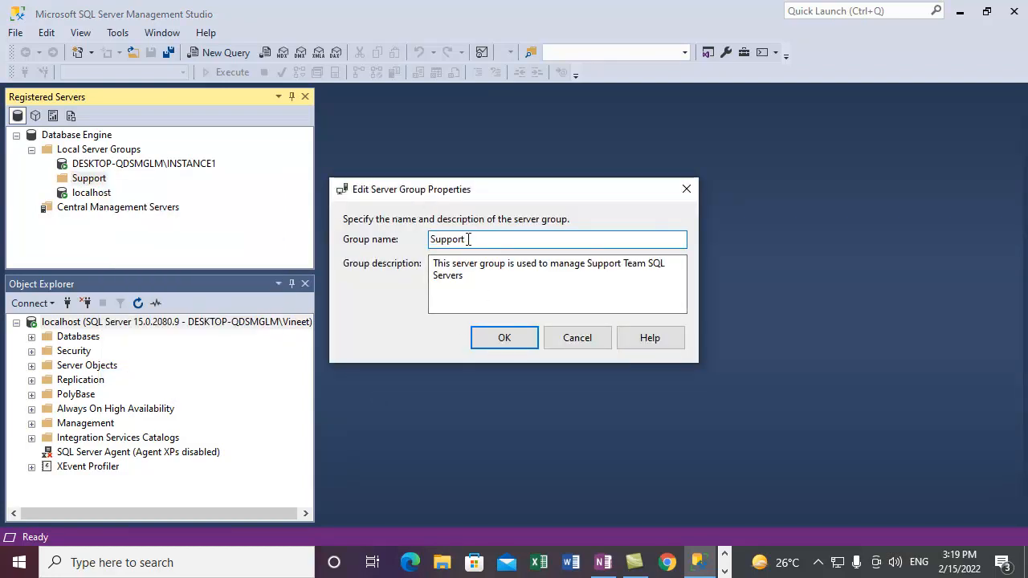
text(Engineering)
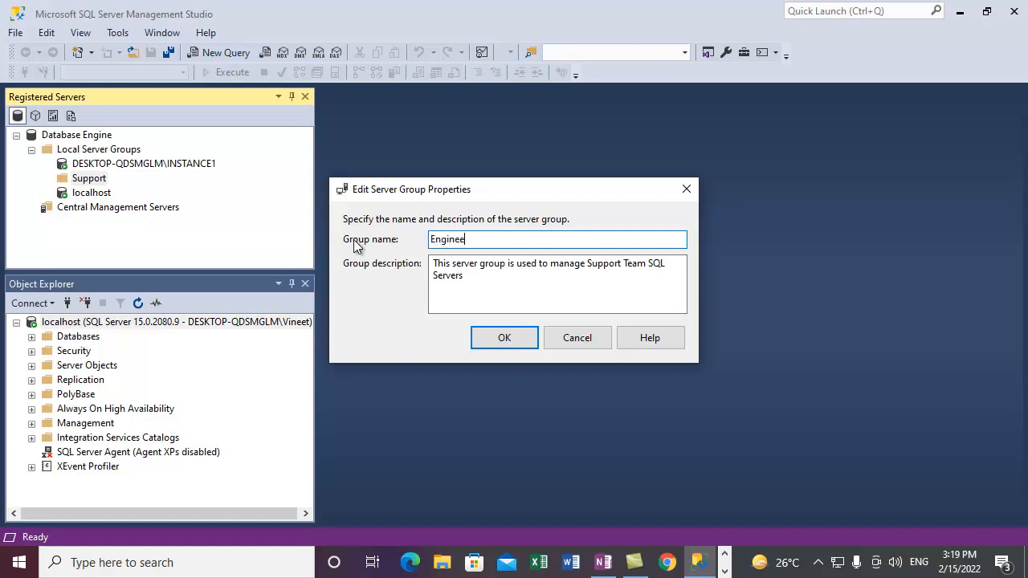
Change the group description to "This server group is used to manage Engineering Team SQL Servers" and save the group properties.
click(609, 266)
drag(594, 269, 597, 270)
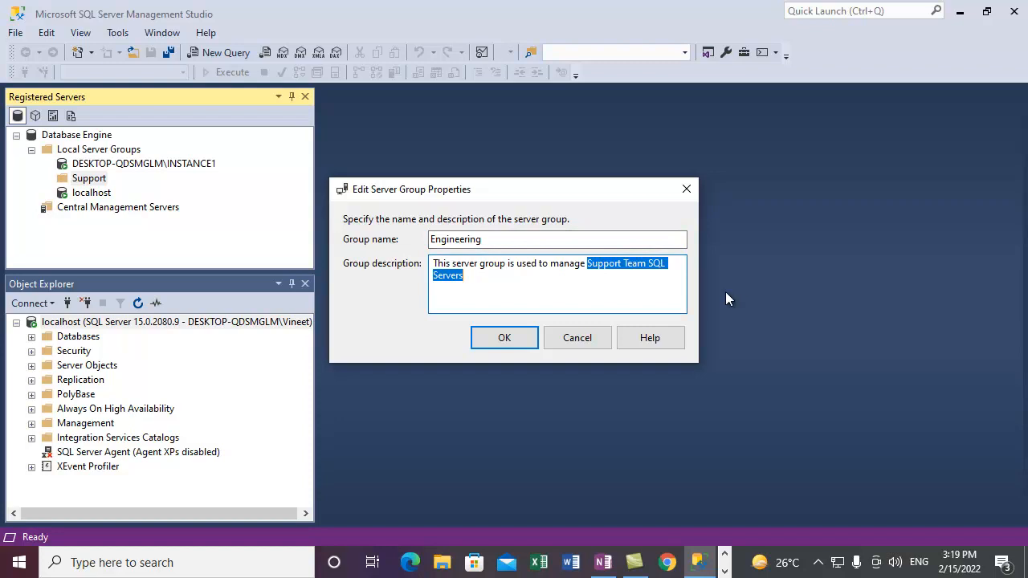
click(616, 264)
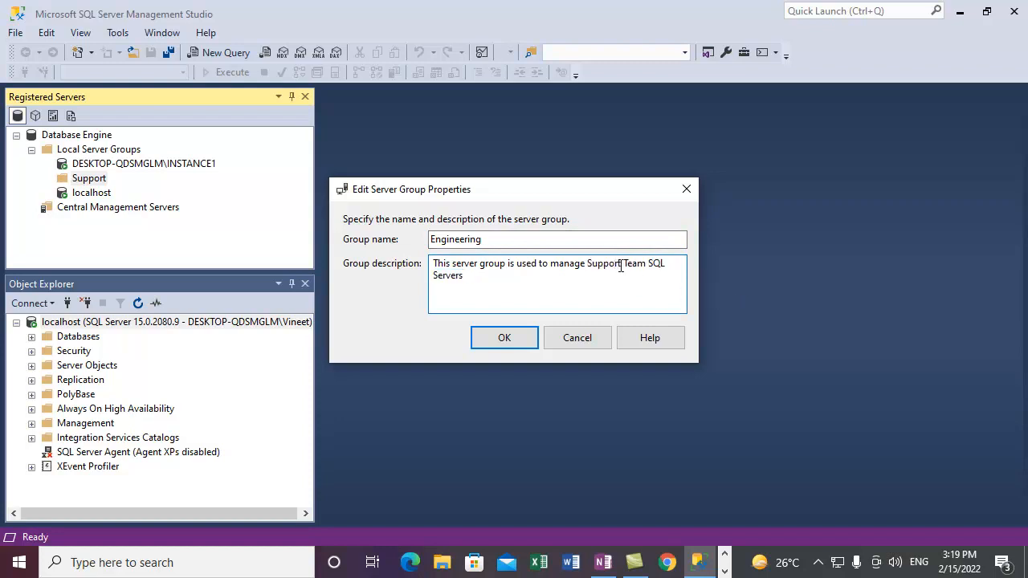
key(BackSpace)
key(BackSpace)
key(BackSpace)
key(BackSpace)
key(BackSpace)
key(BackSpace)
key(BackSpace)
text(Engineering)
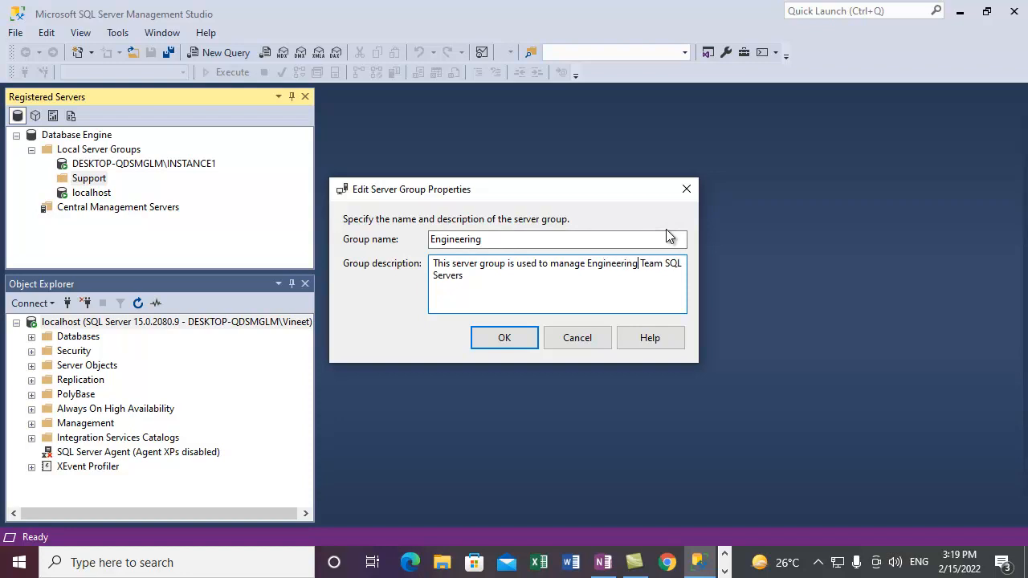
click(518, 344)
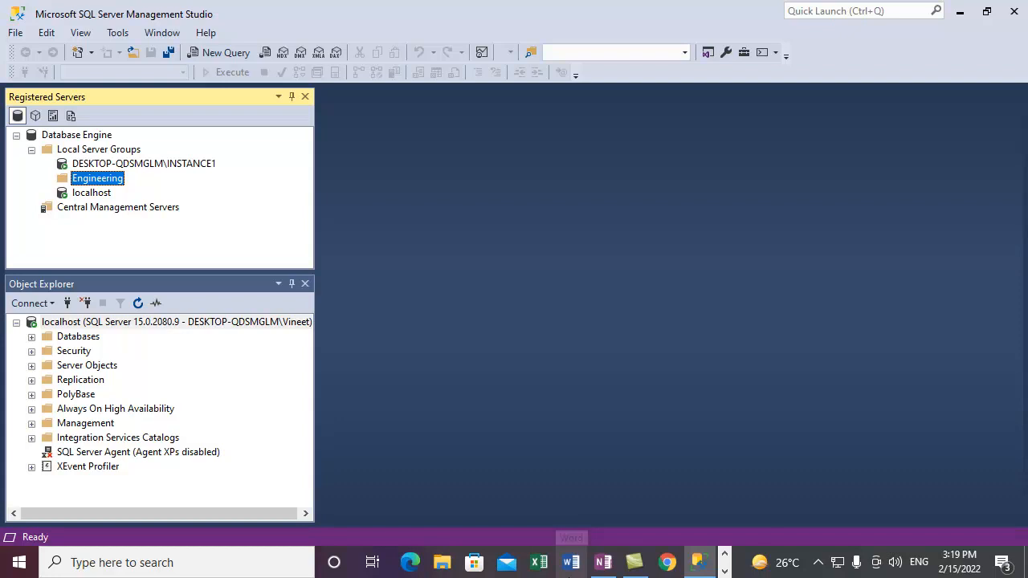
right_click(116, 181)
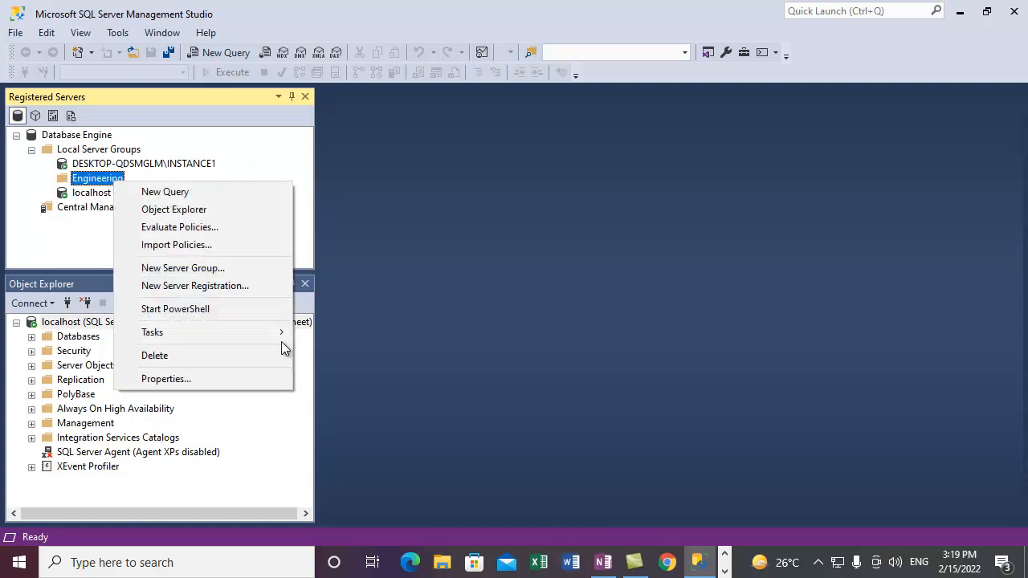
mouse_move(281, 339)
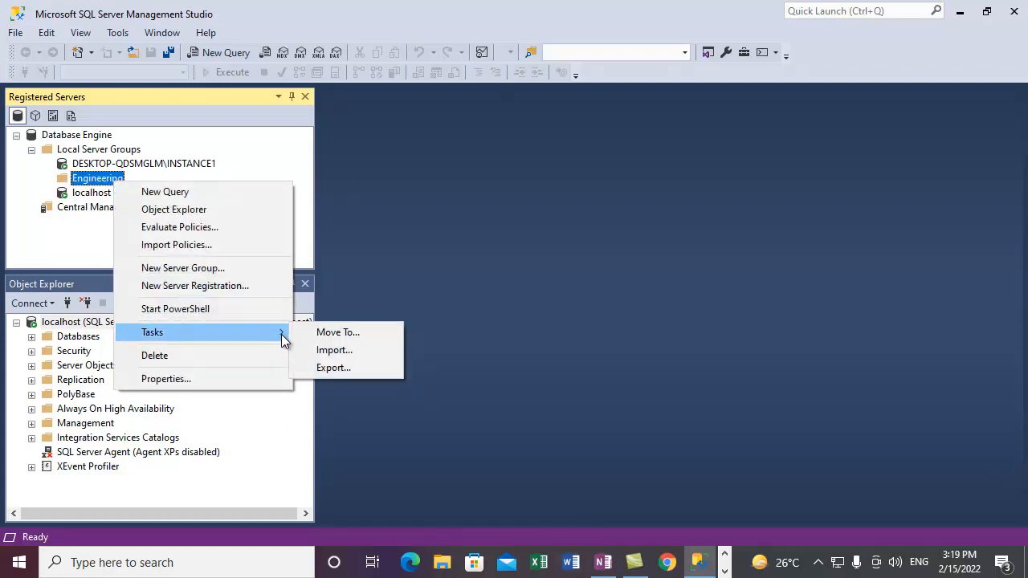
click(334, 339)
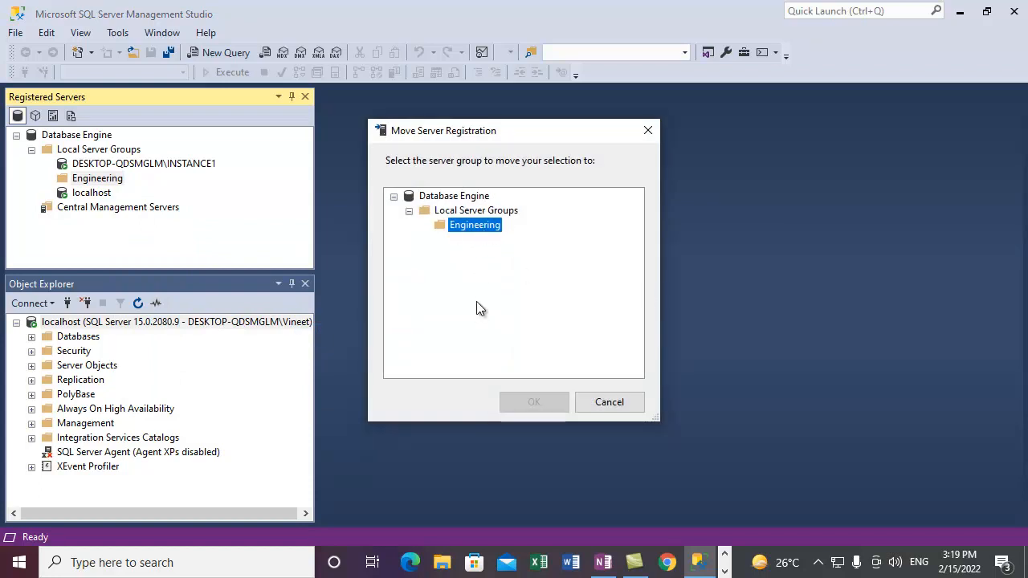
click(463, 211)
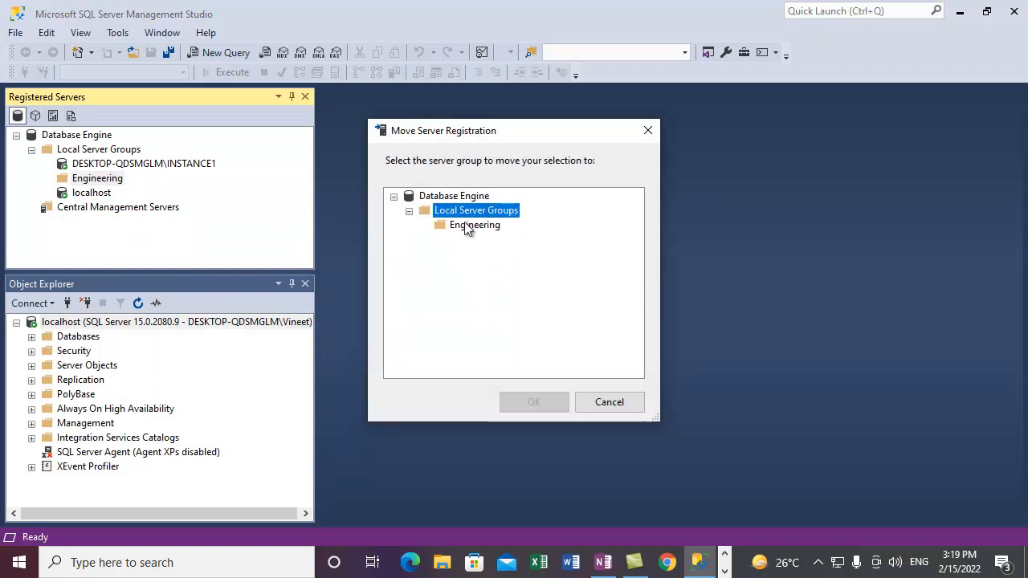
click(608, 402)
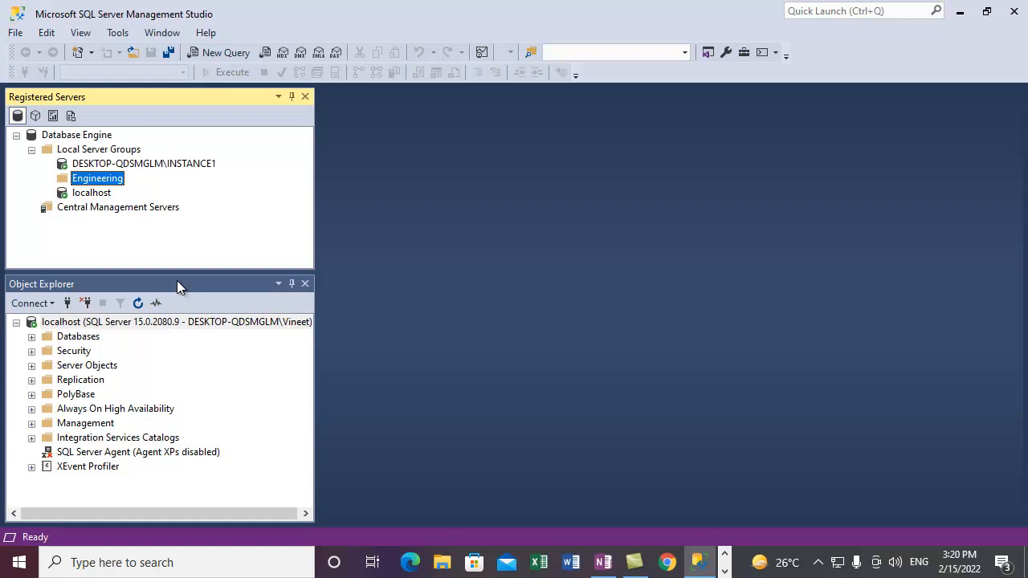
Move the DESKTOP-QDSMGLM\INSTANCE1 registration from Local Server Groups into the Engineering group.
right_click(110, 163)
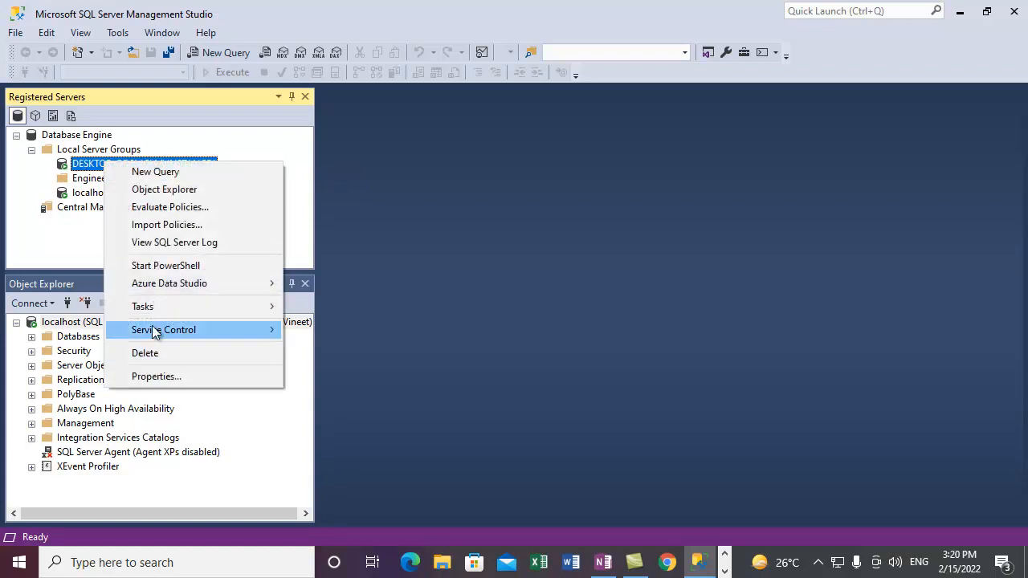
mouse_move(201, 308)
click(325, 306)
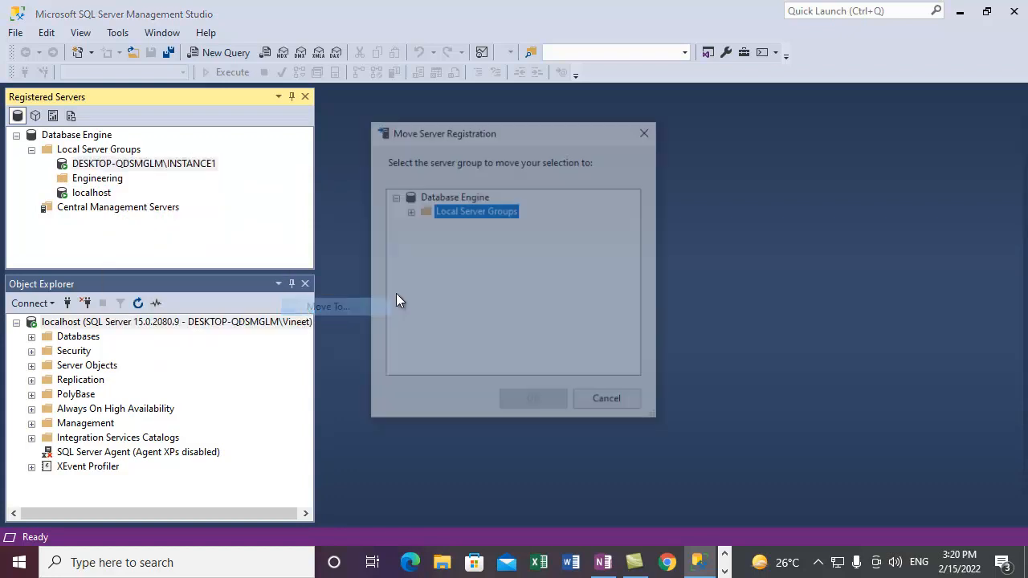
click(410, 211)
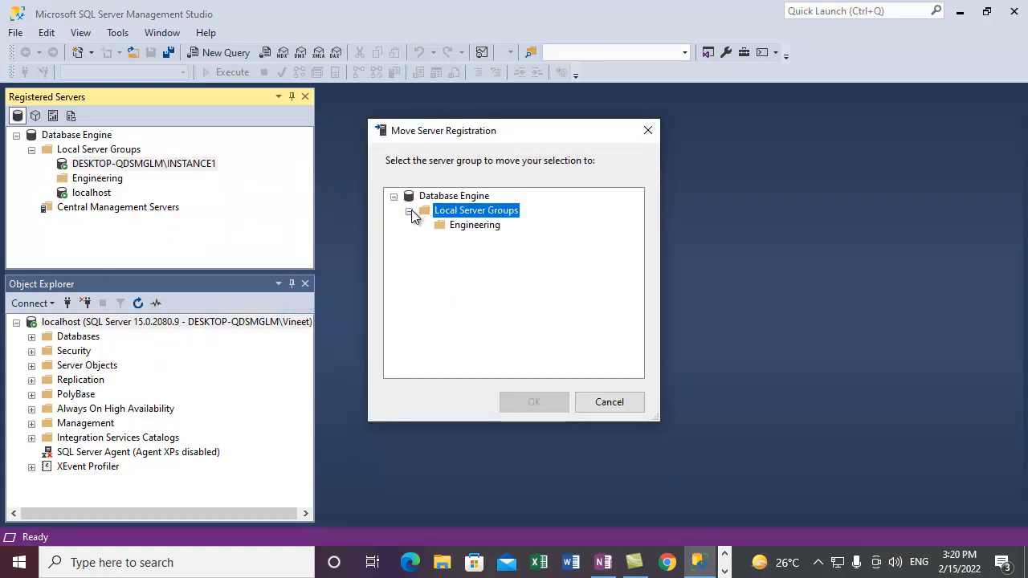
click(486, 226)
click(534, 403)
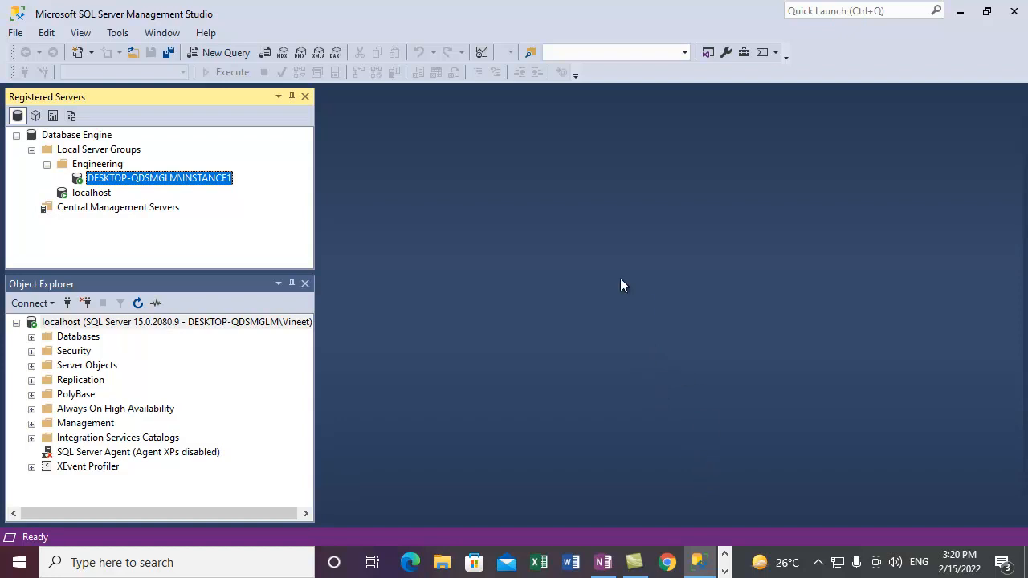
click(724, 570)
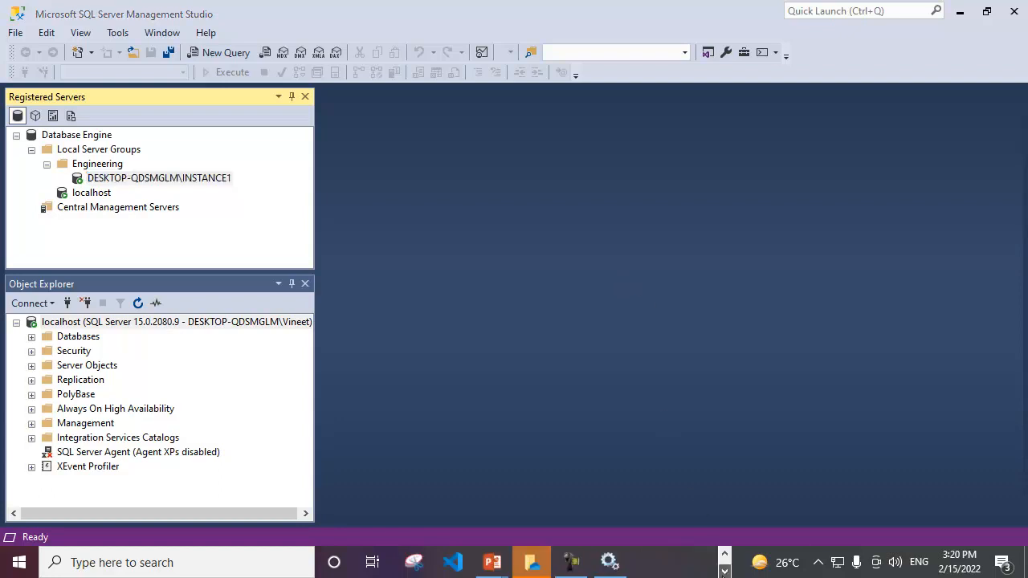
click(581, 554)
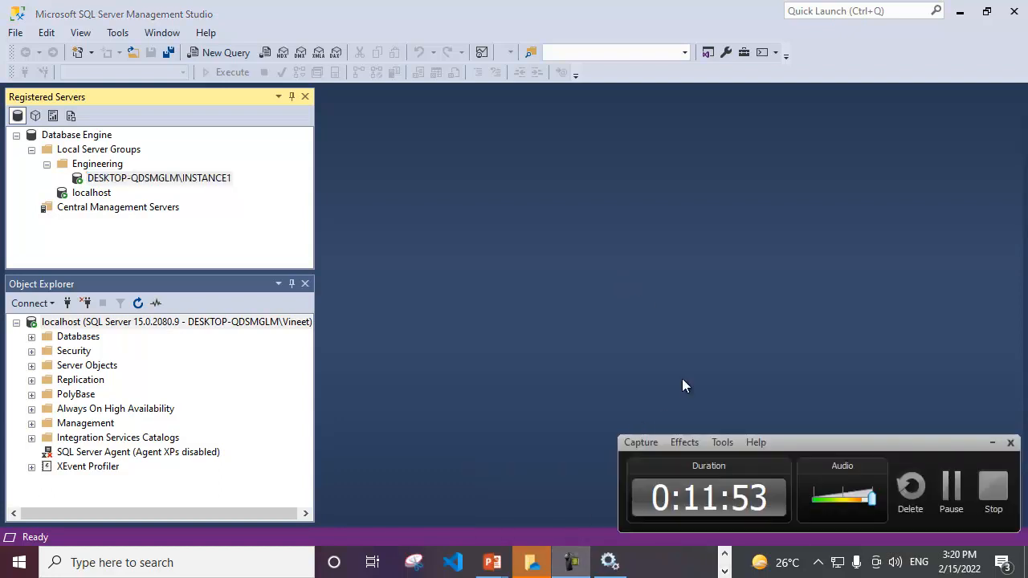